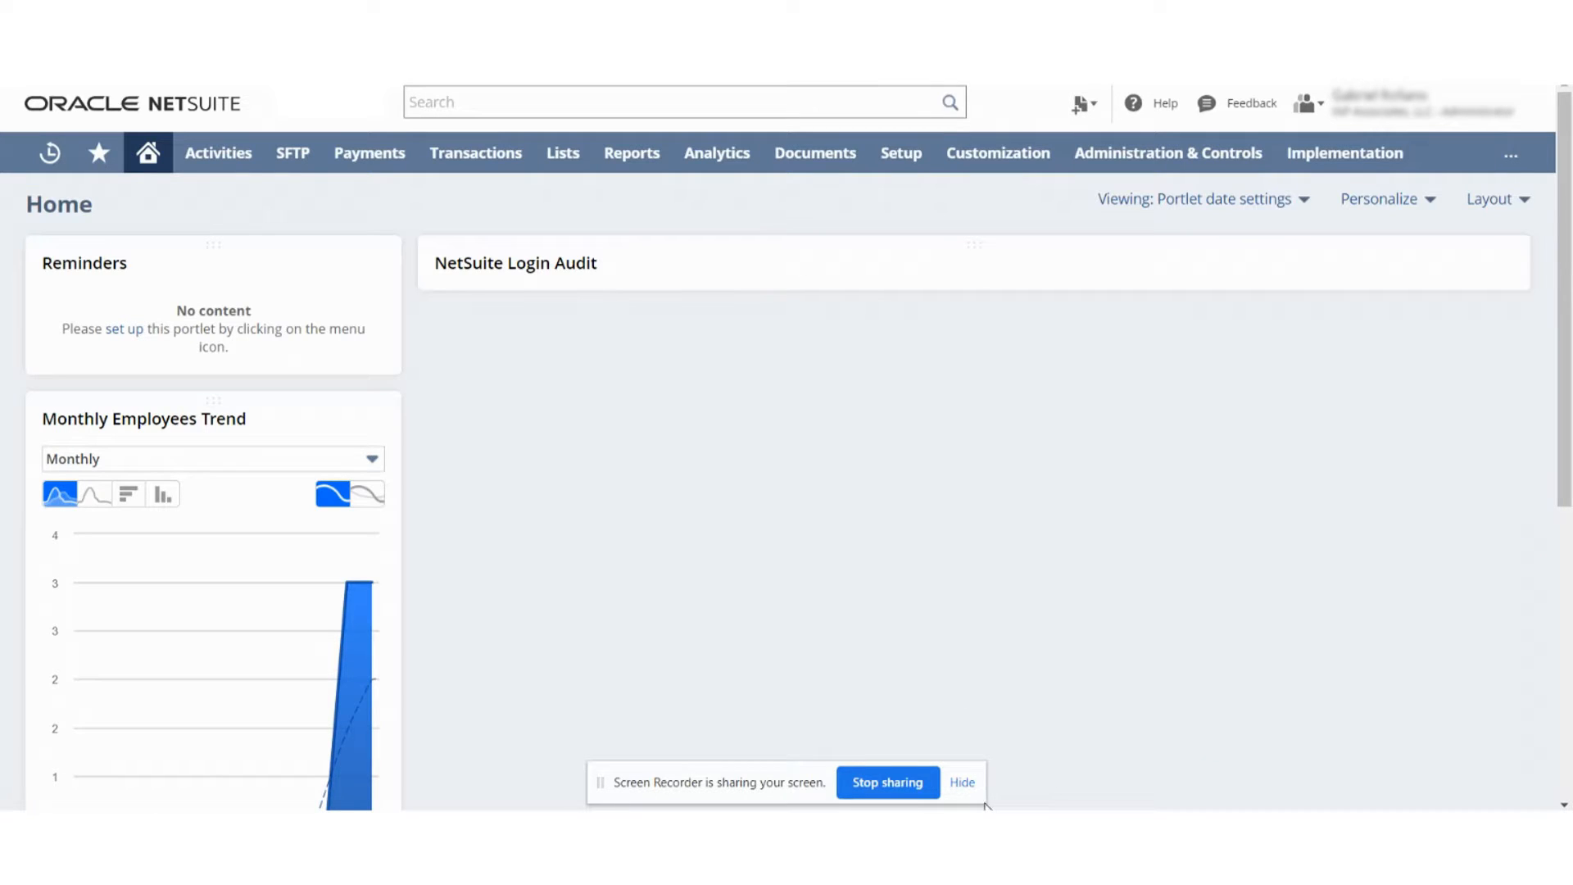
Step: Switch from the new Estimate form to the list of existing estimates
click(962, 782)
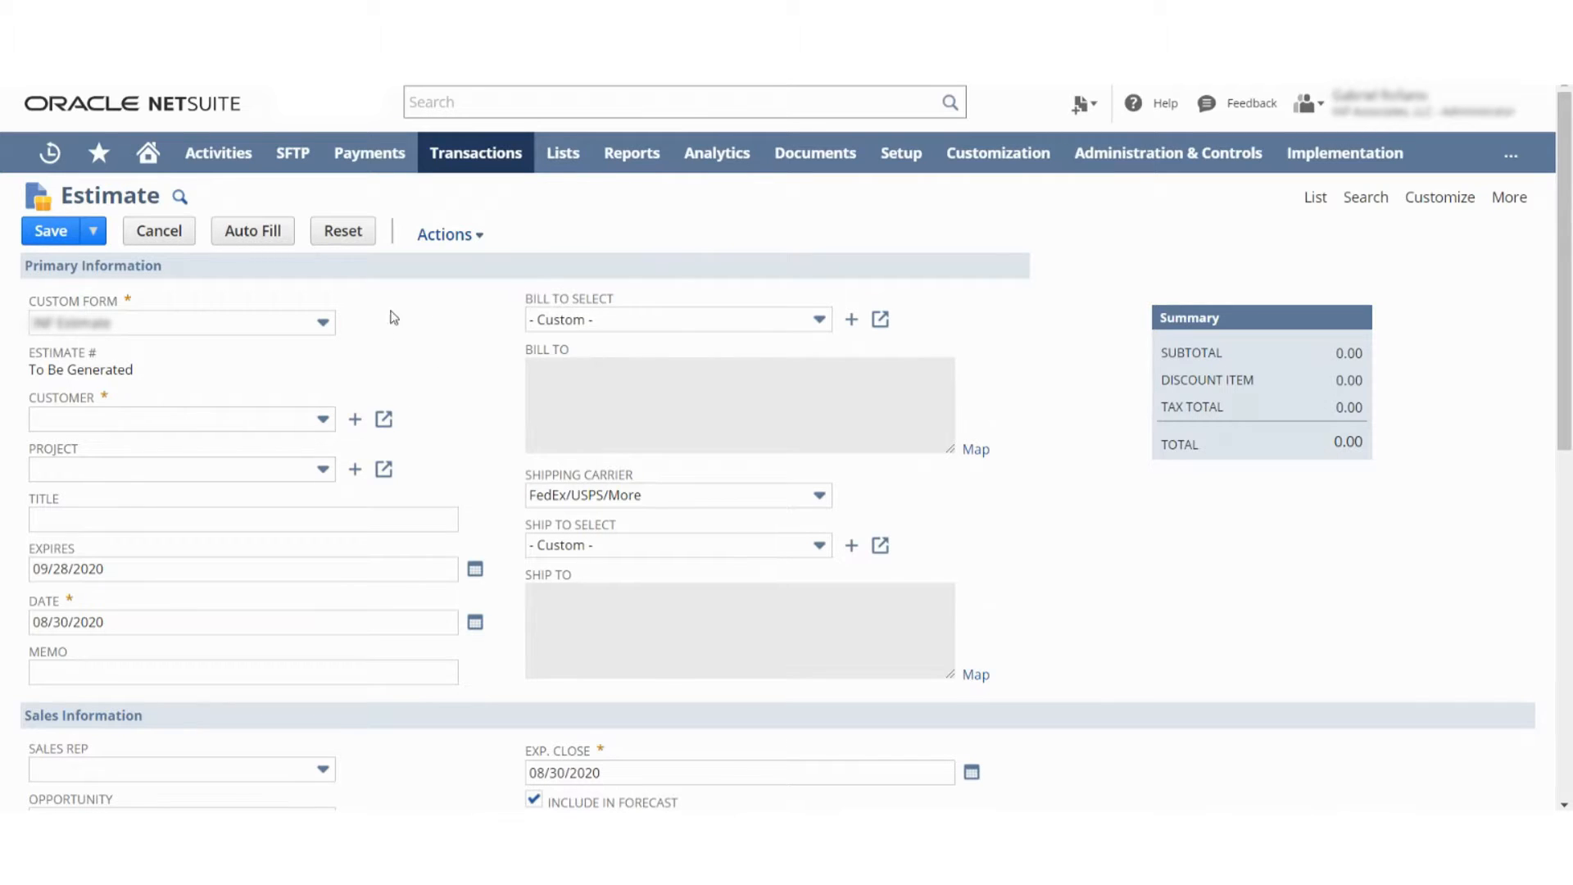
click(1315, 196)
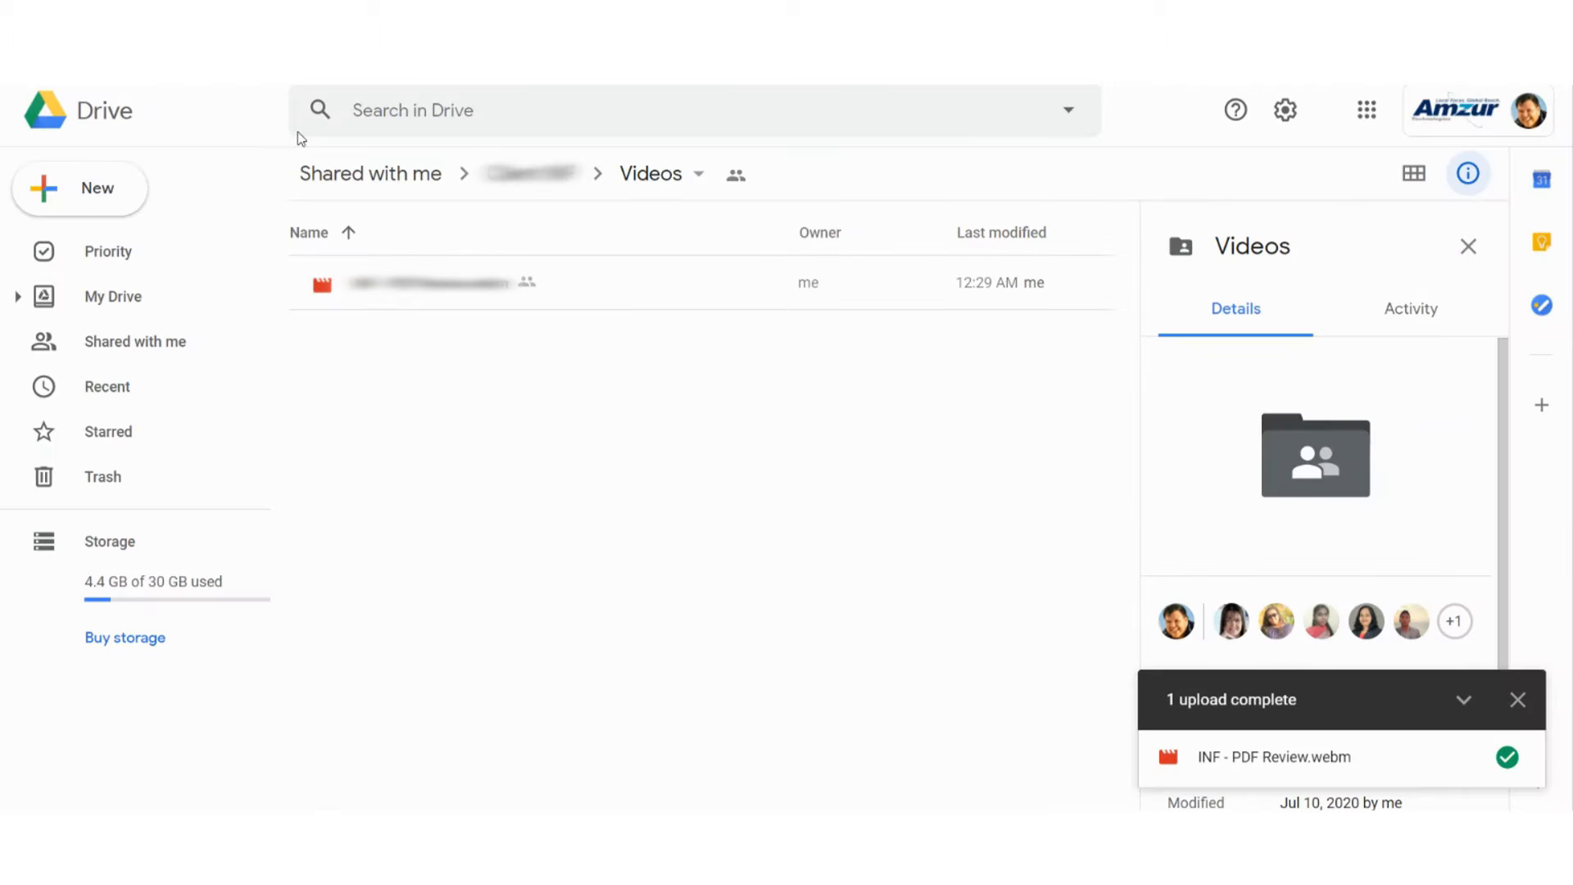
Step: Navigate Client INF > Client Documents > Transaction PDFS and preview Est #3993.pdf
click(530, 196)
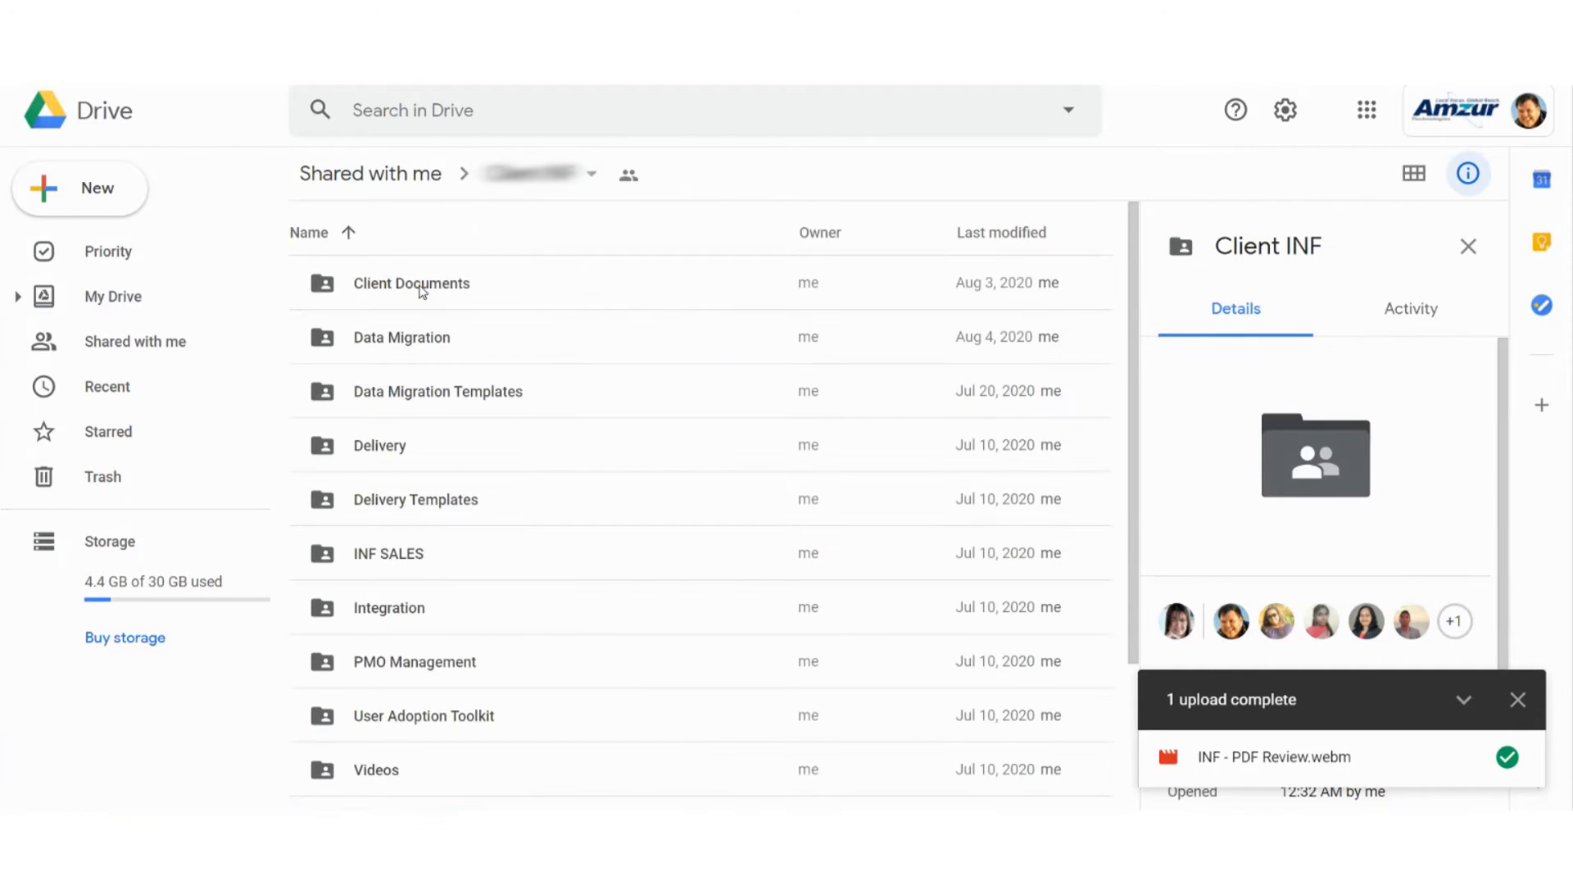
double_click(425, 283)
double_click(409, 339)
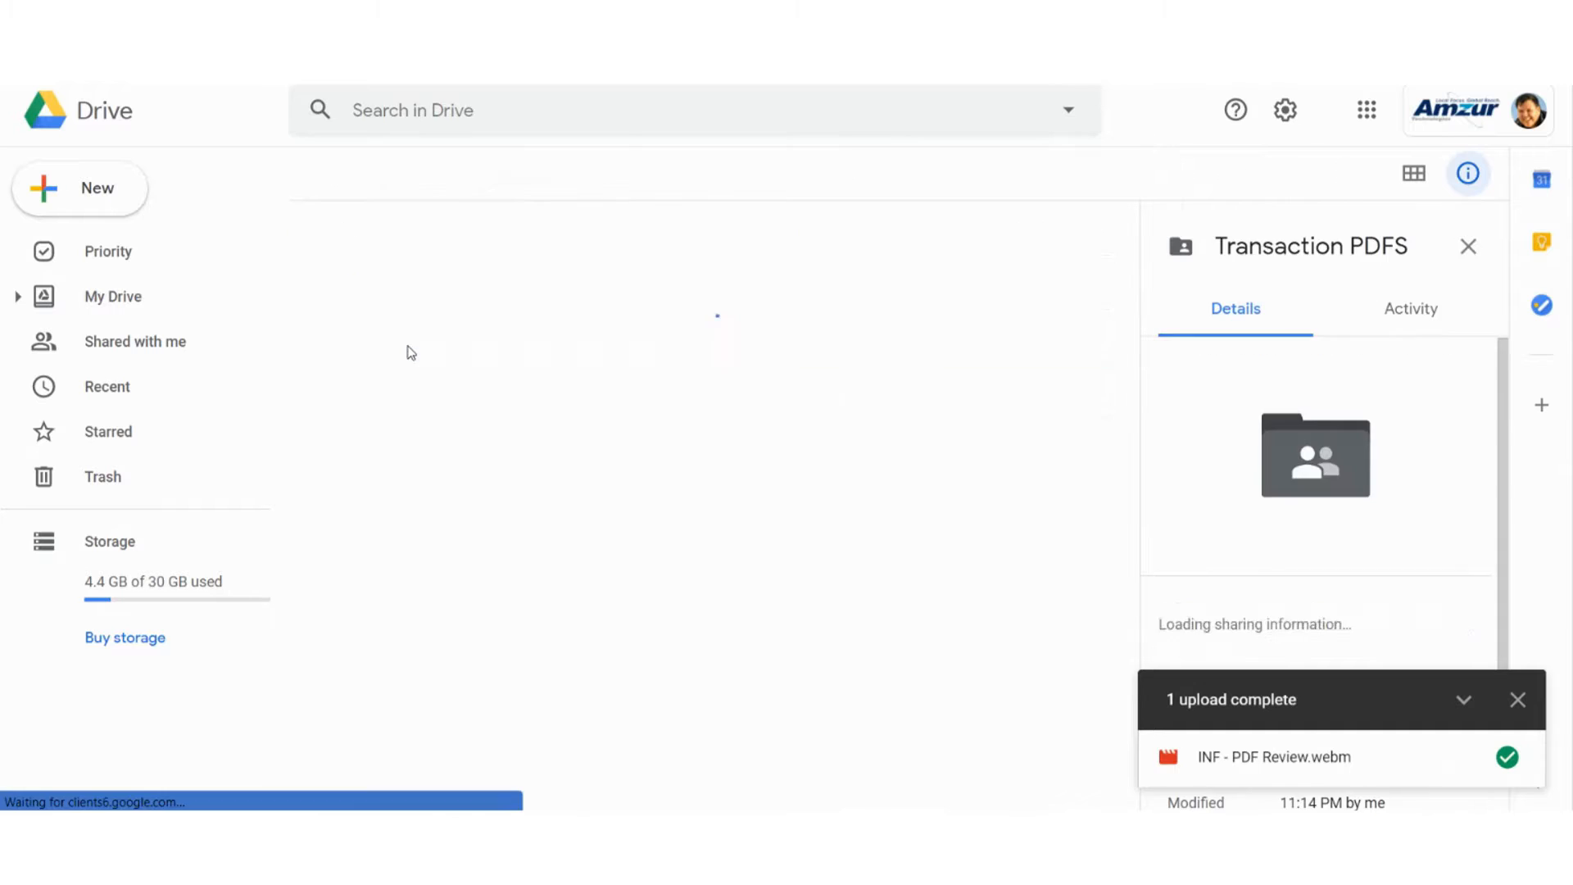
double_click(405, 286)
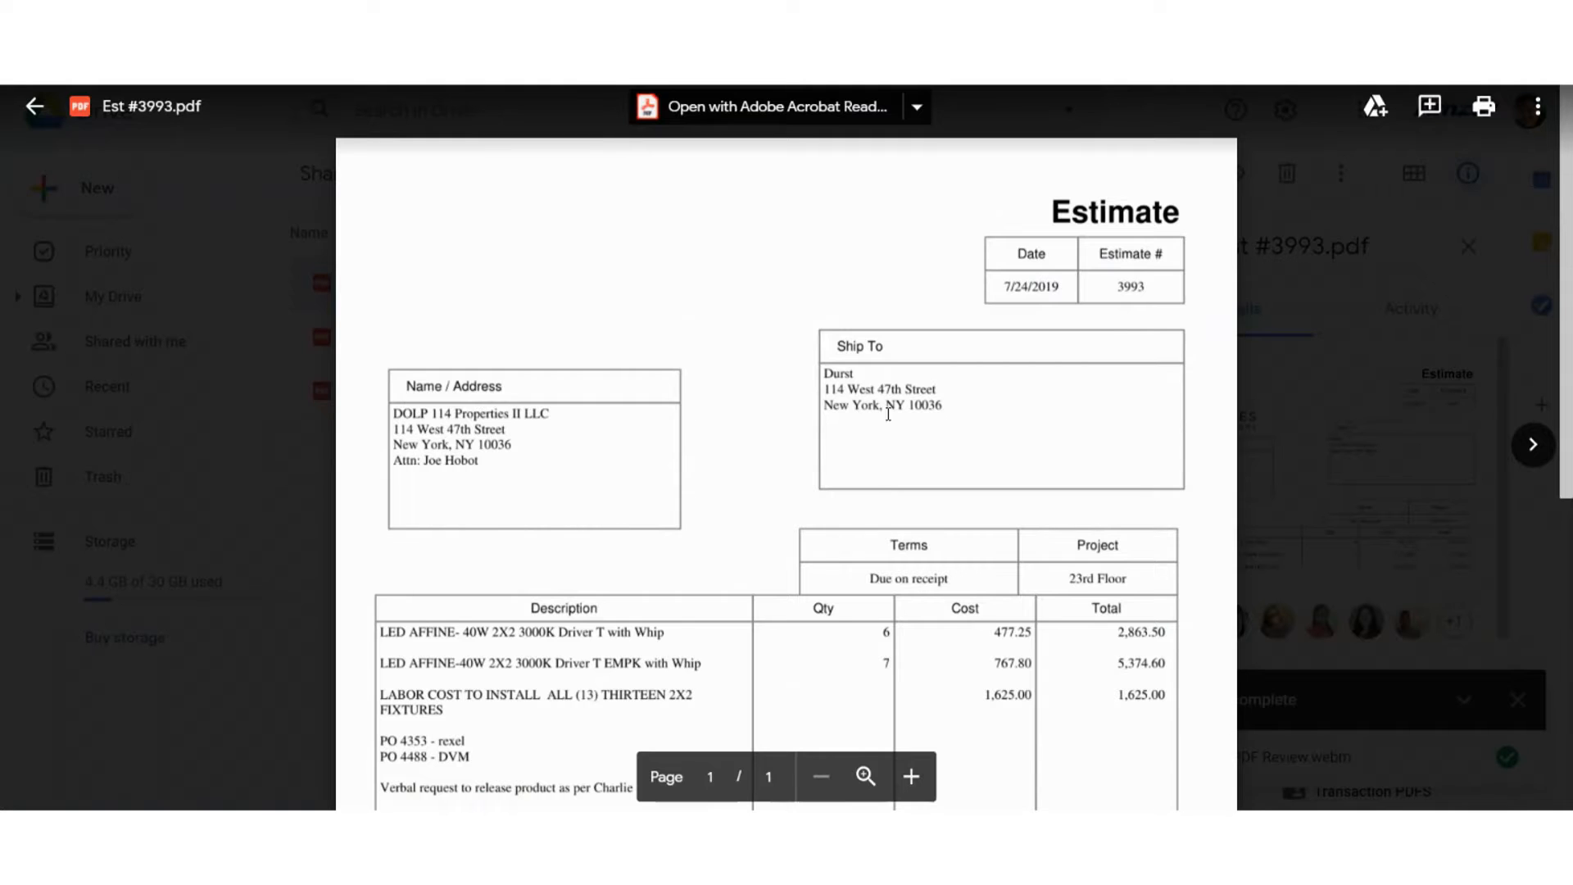
scroll(744, 406, down, 3)
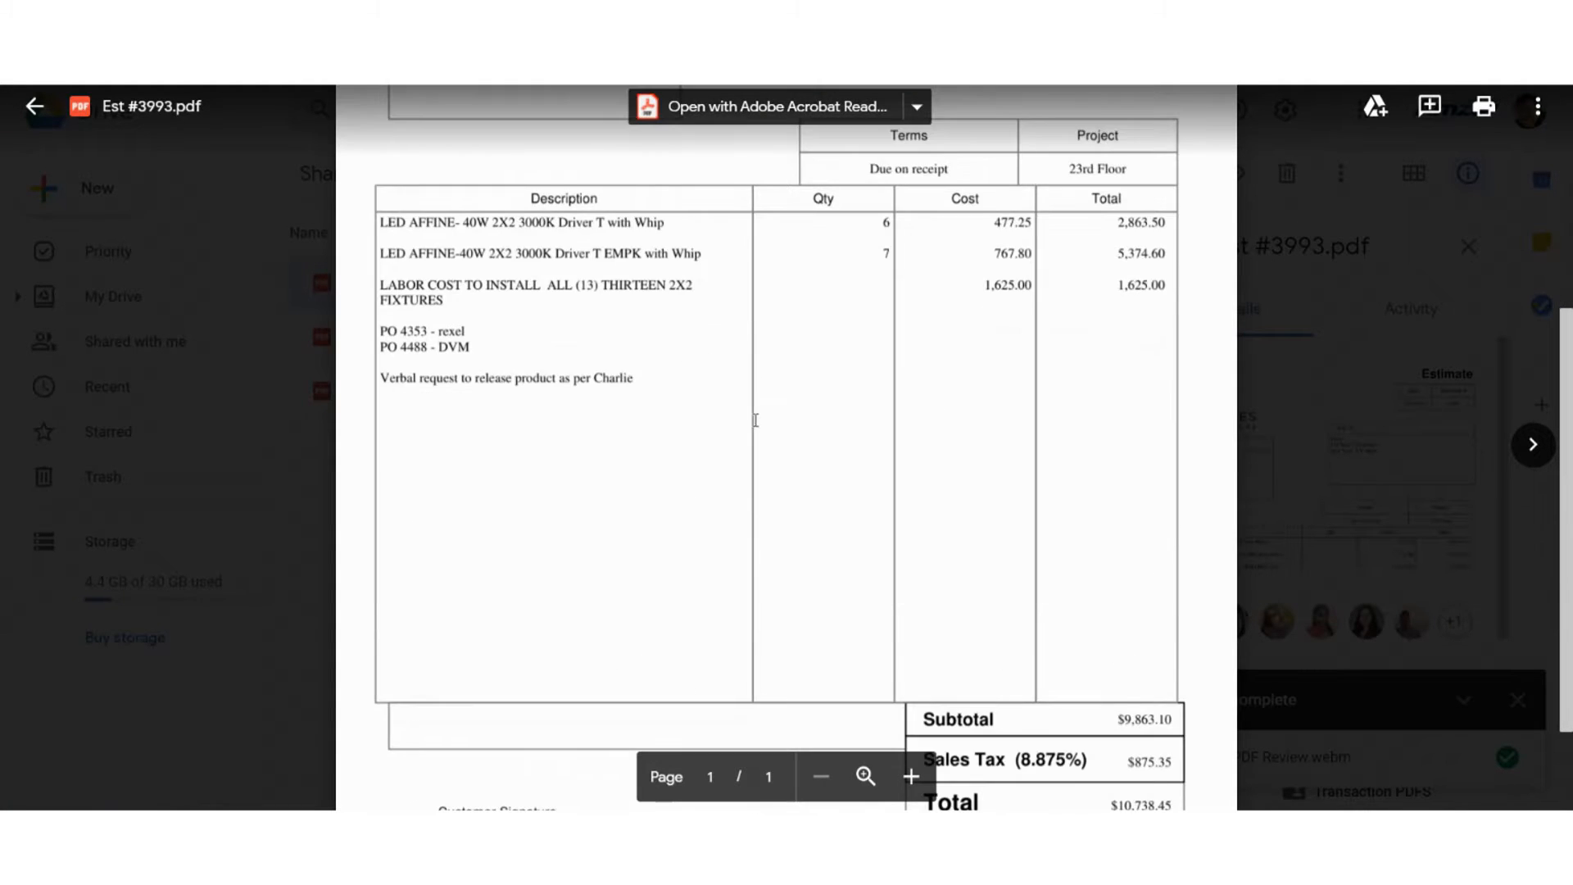
scroll(755, 422, down, 1)
scroll(757, 454, up, 5)
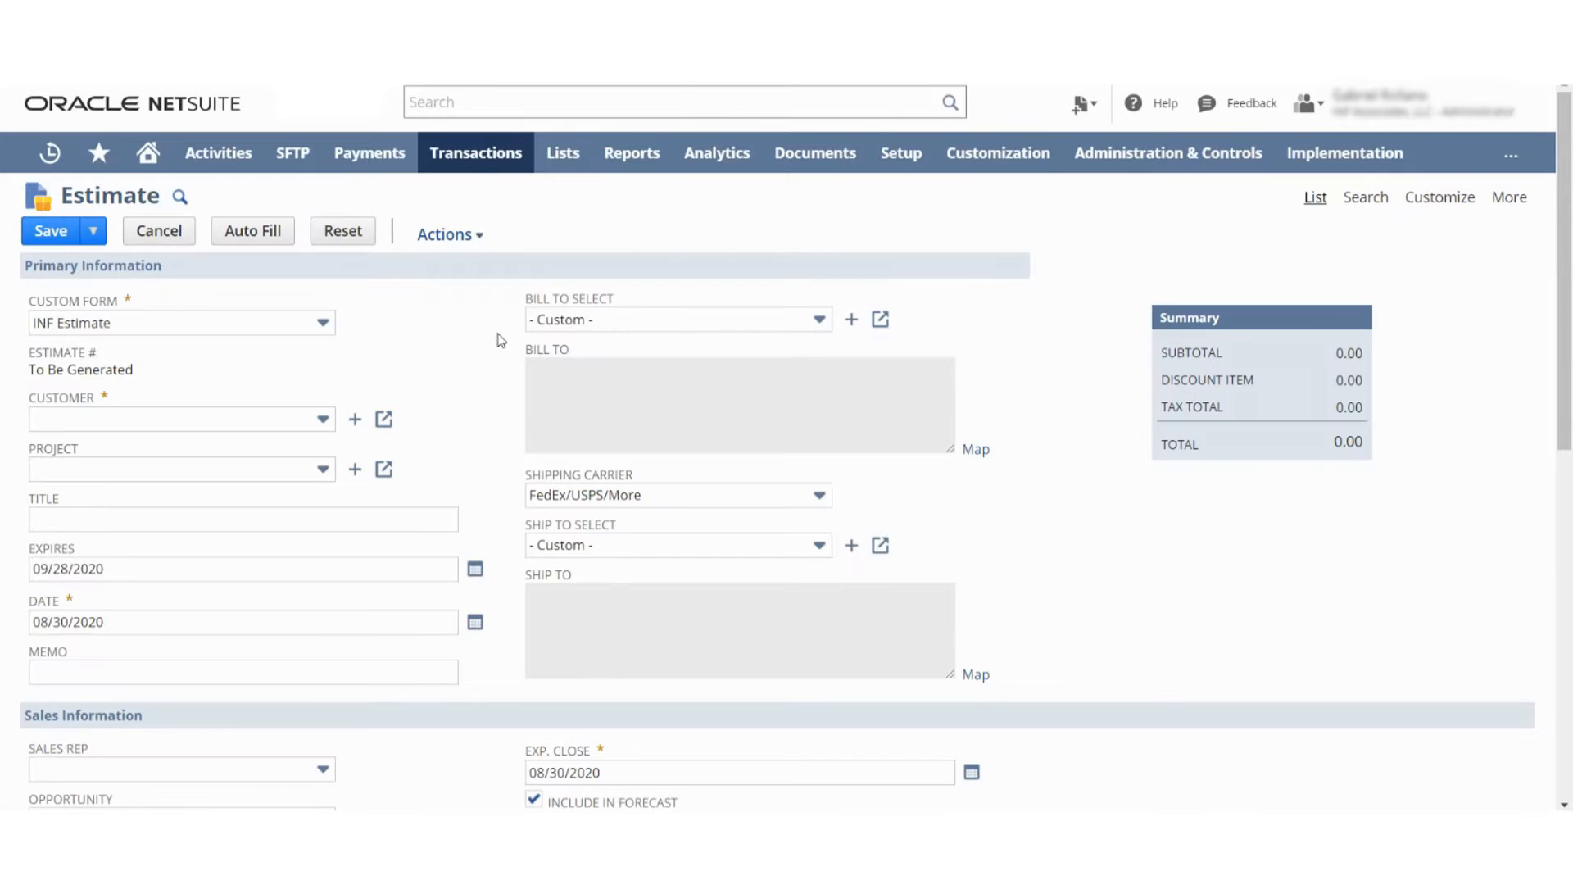
scroll(478, 436, down, 2)
scroll(418, 547, down, 8)
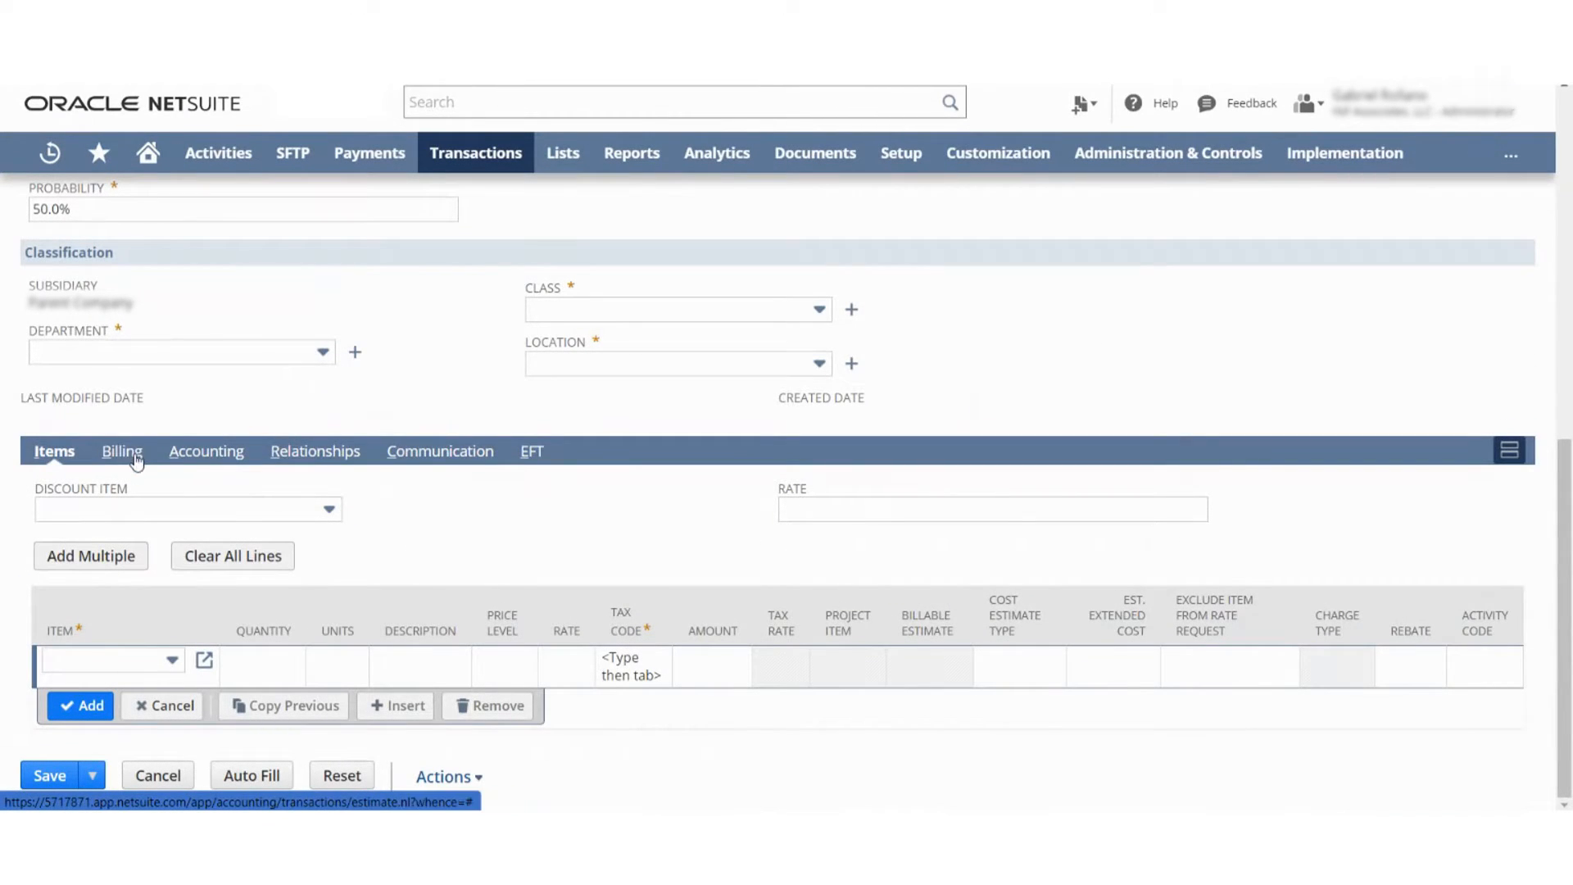
scroll(186, 467, up, 3)
scroll(272, 480, up, 3)
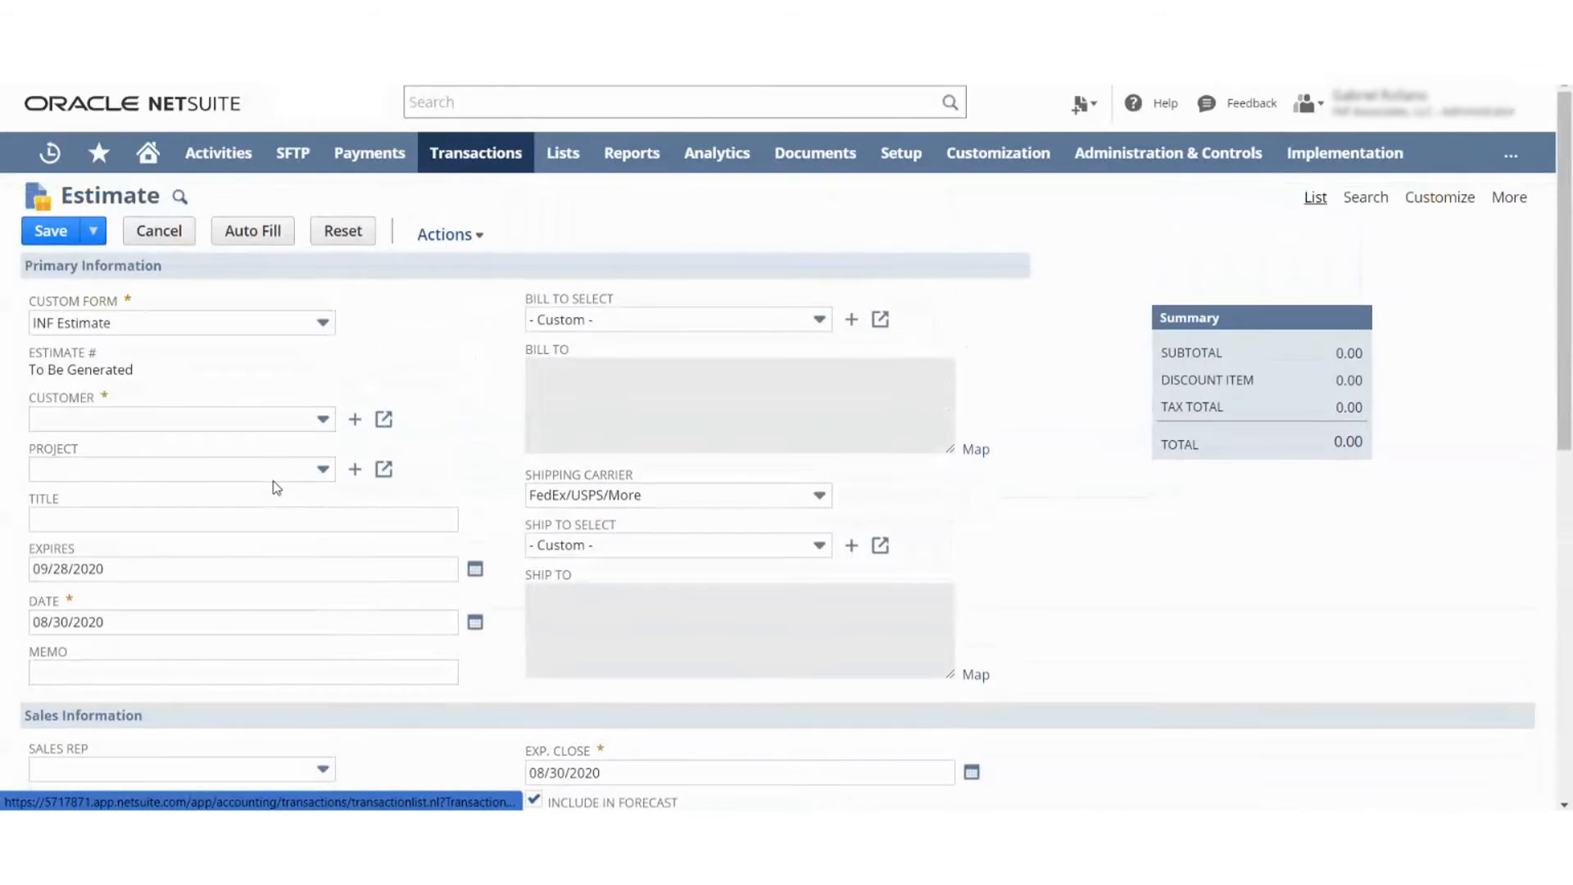
Step: Choose customer 10 Amzur Test 2 and check its ship-to address choices without picking one
click(614, 547)
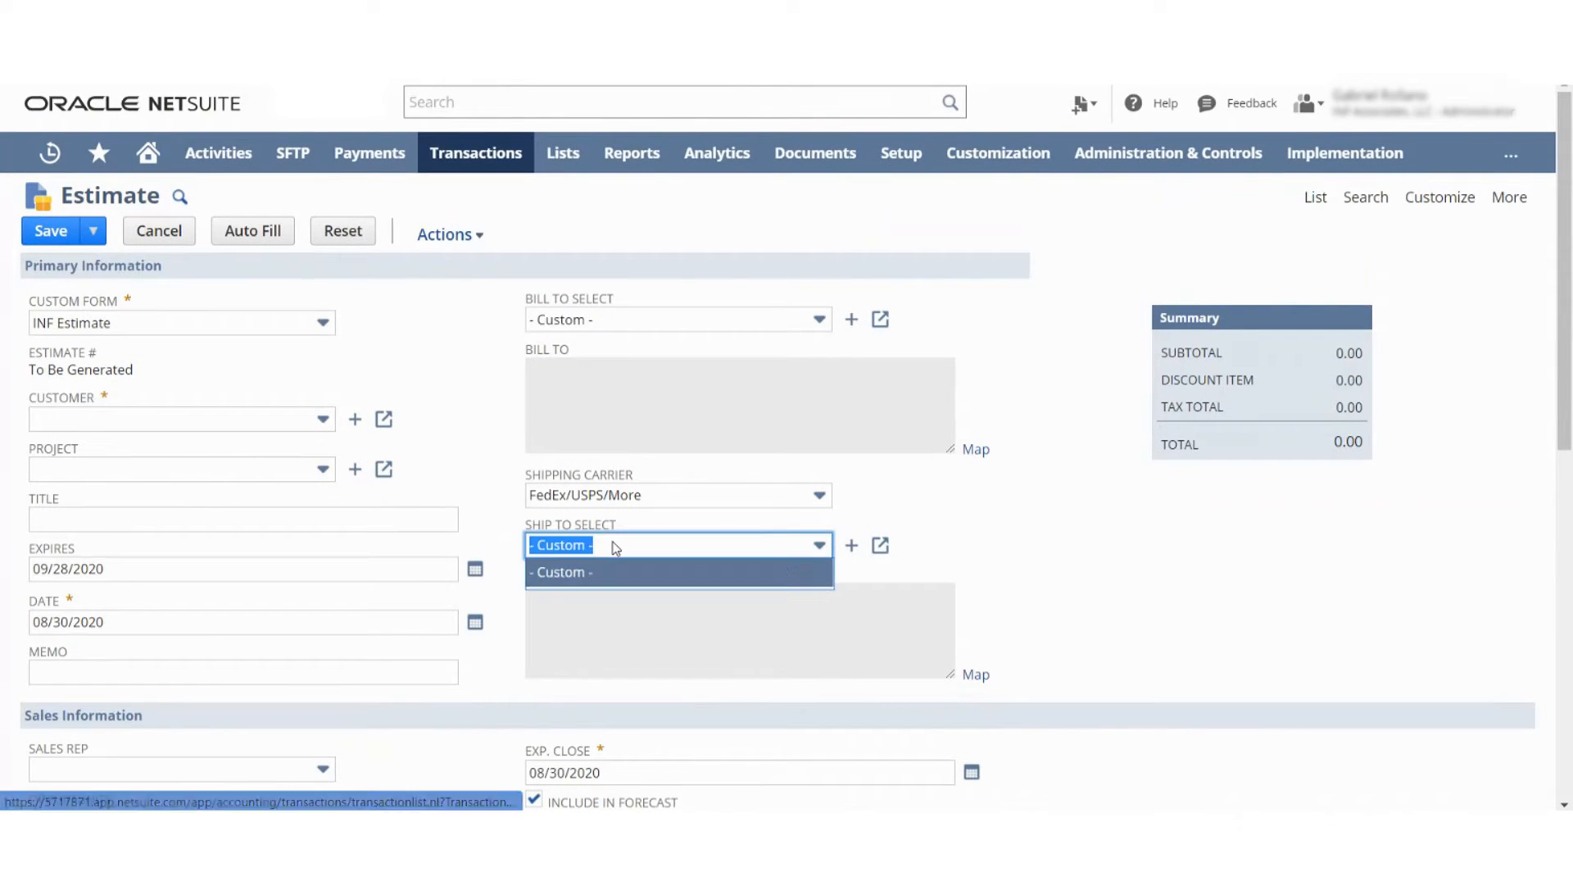
click(273, 426)
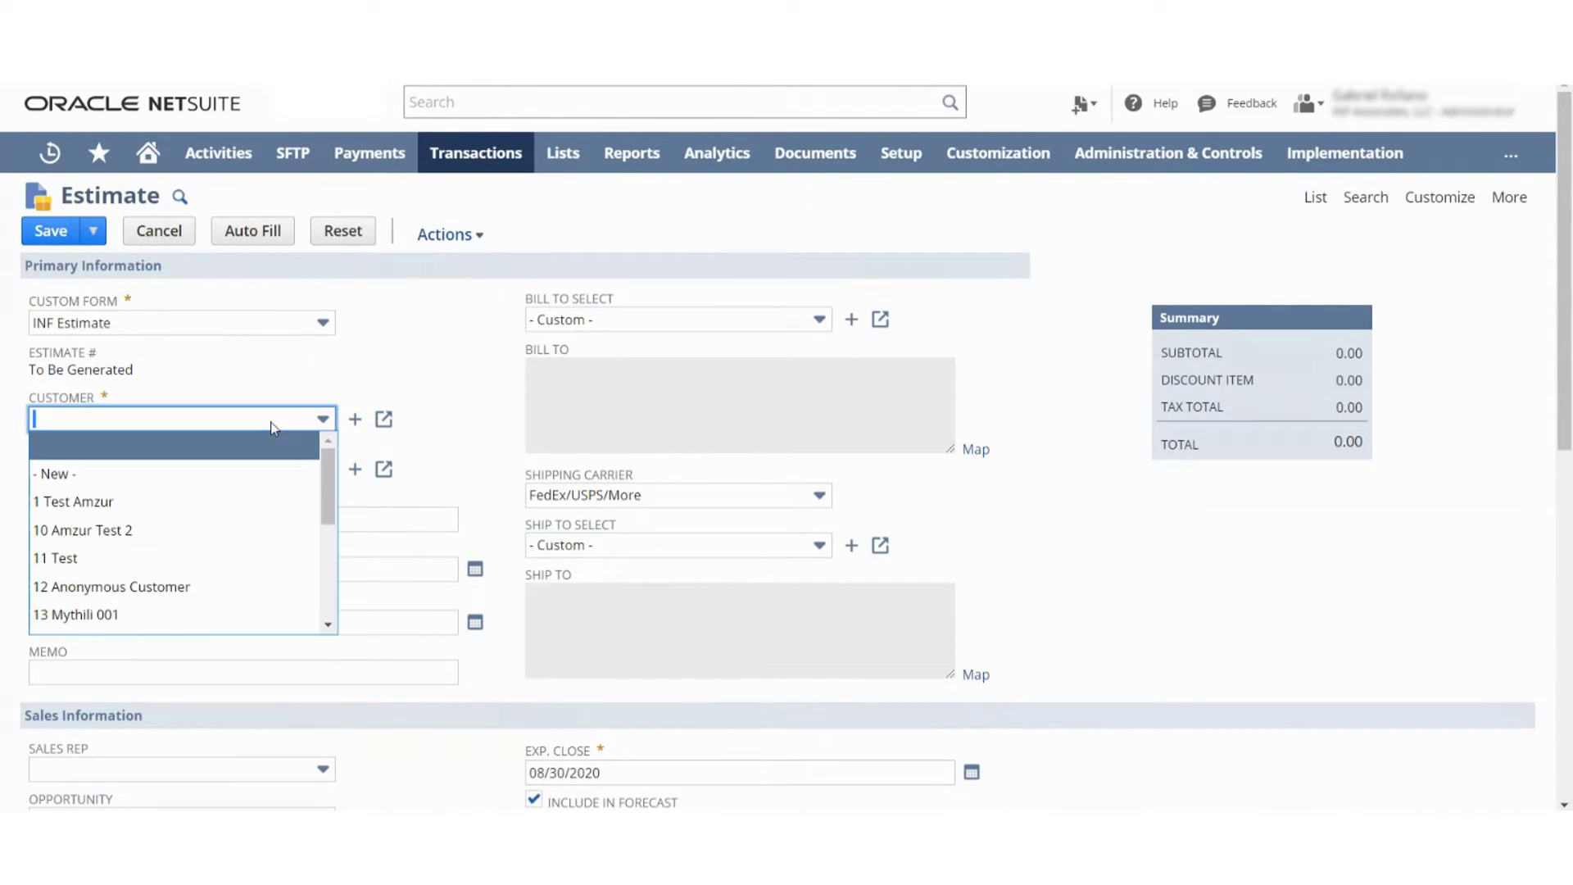
click(141, 532)
click(672, 547)
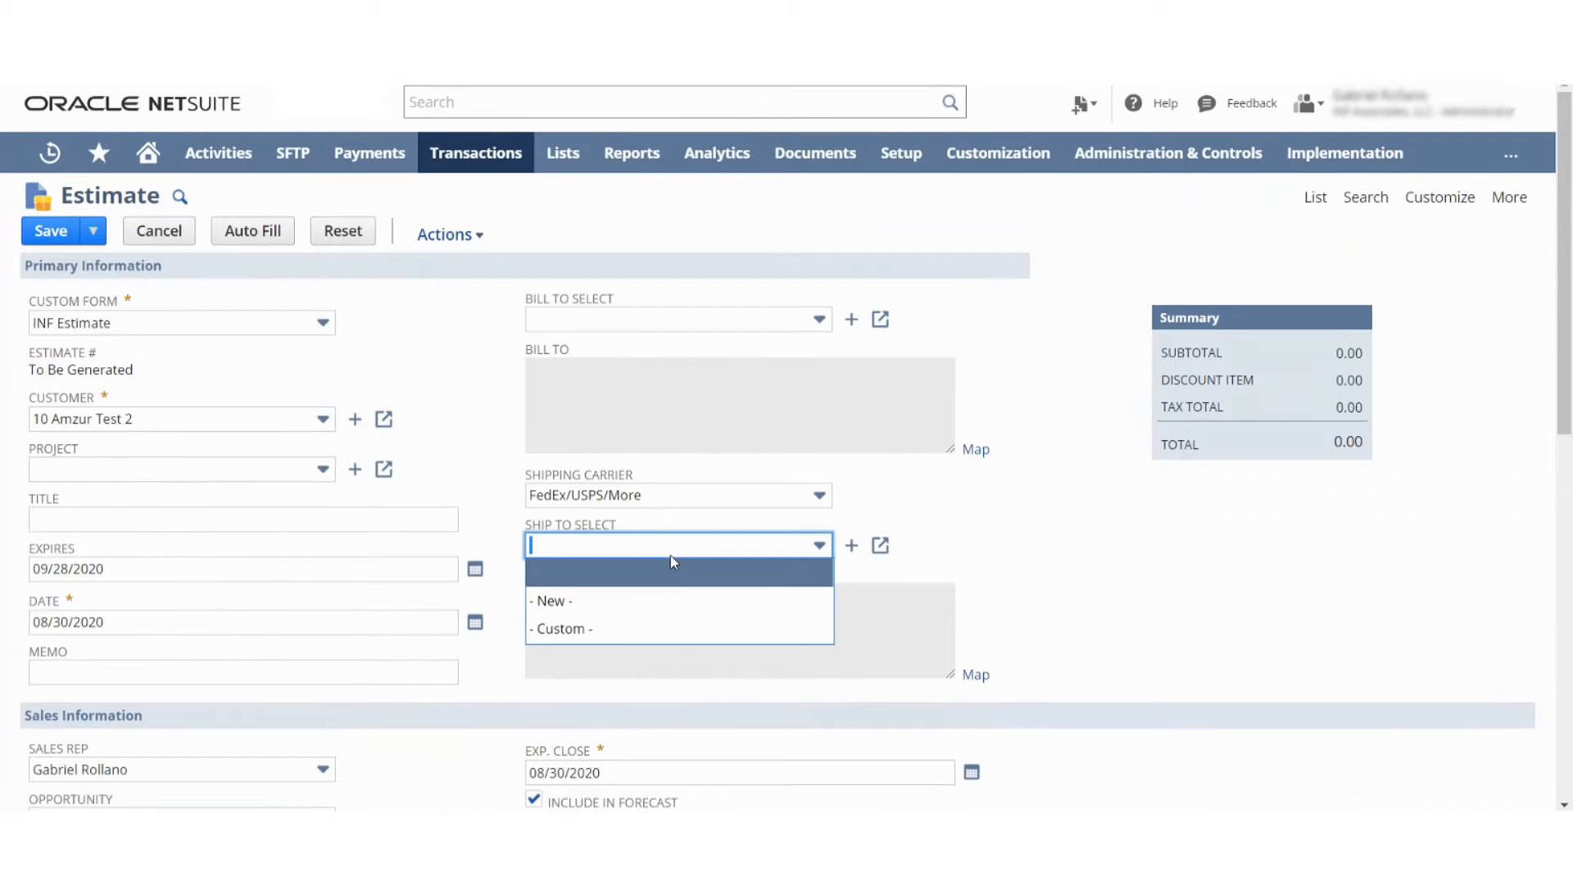
click(450, 326)
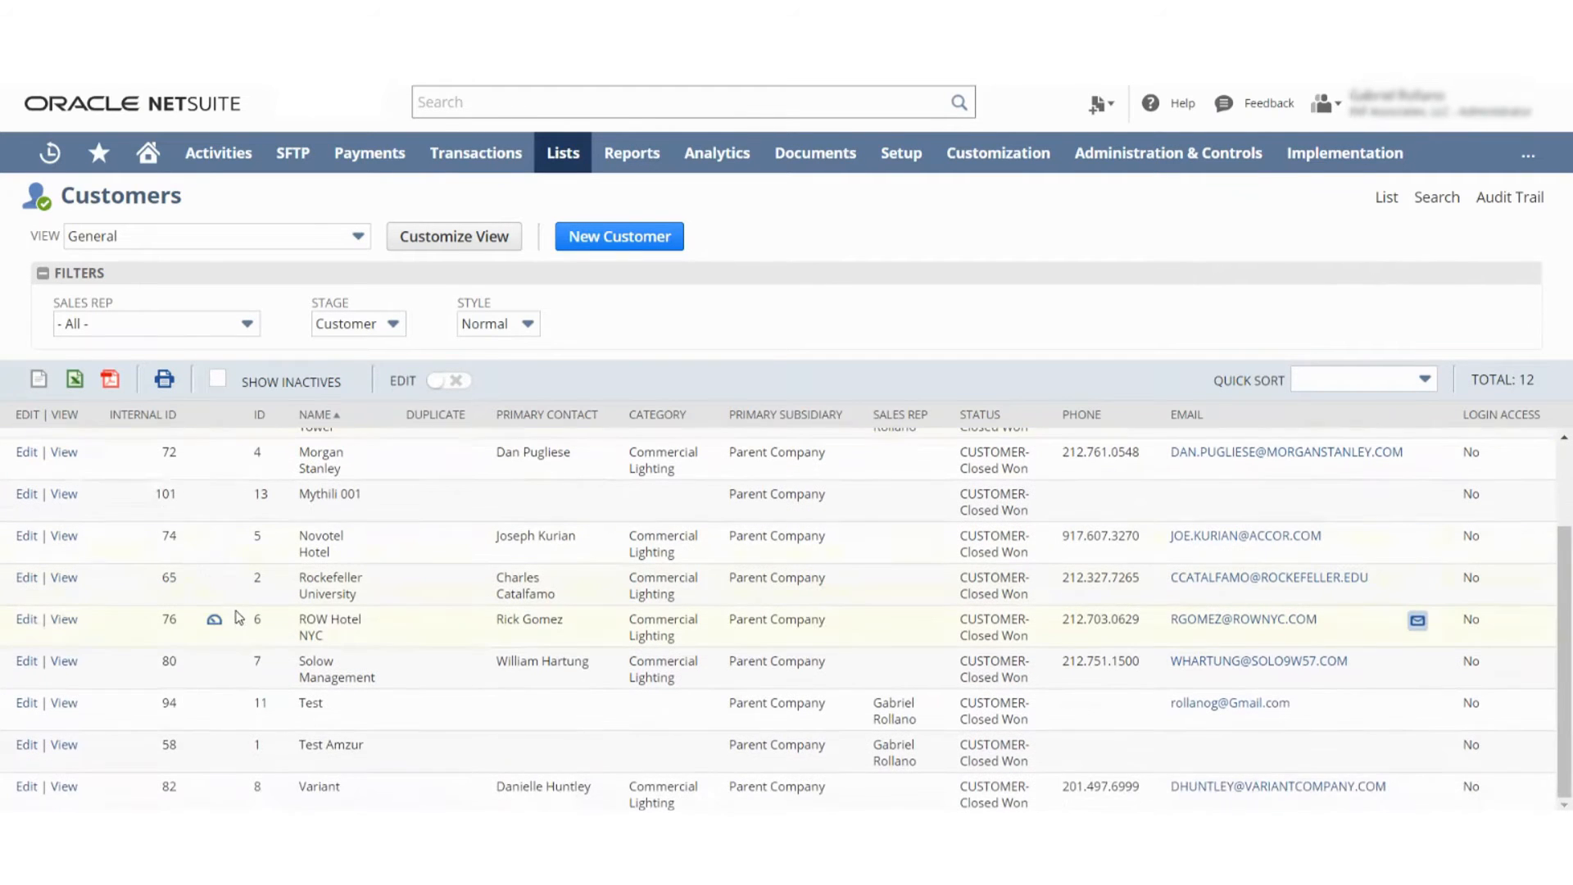
Step: Edit customer 1 Test Amzur and show its Address subtab entries
click(63, 745)
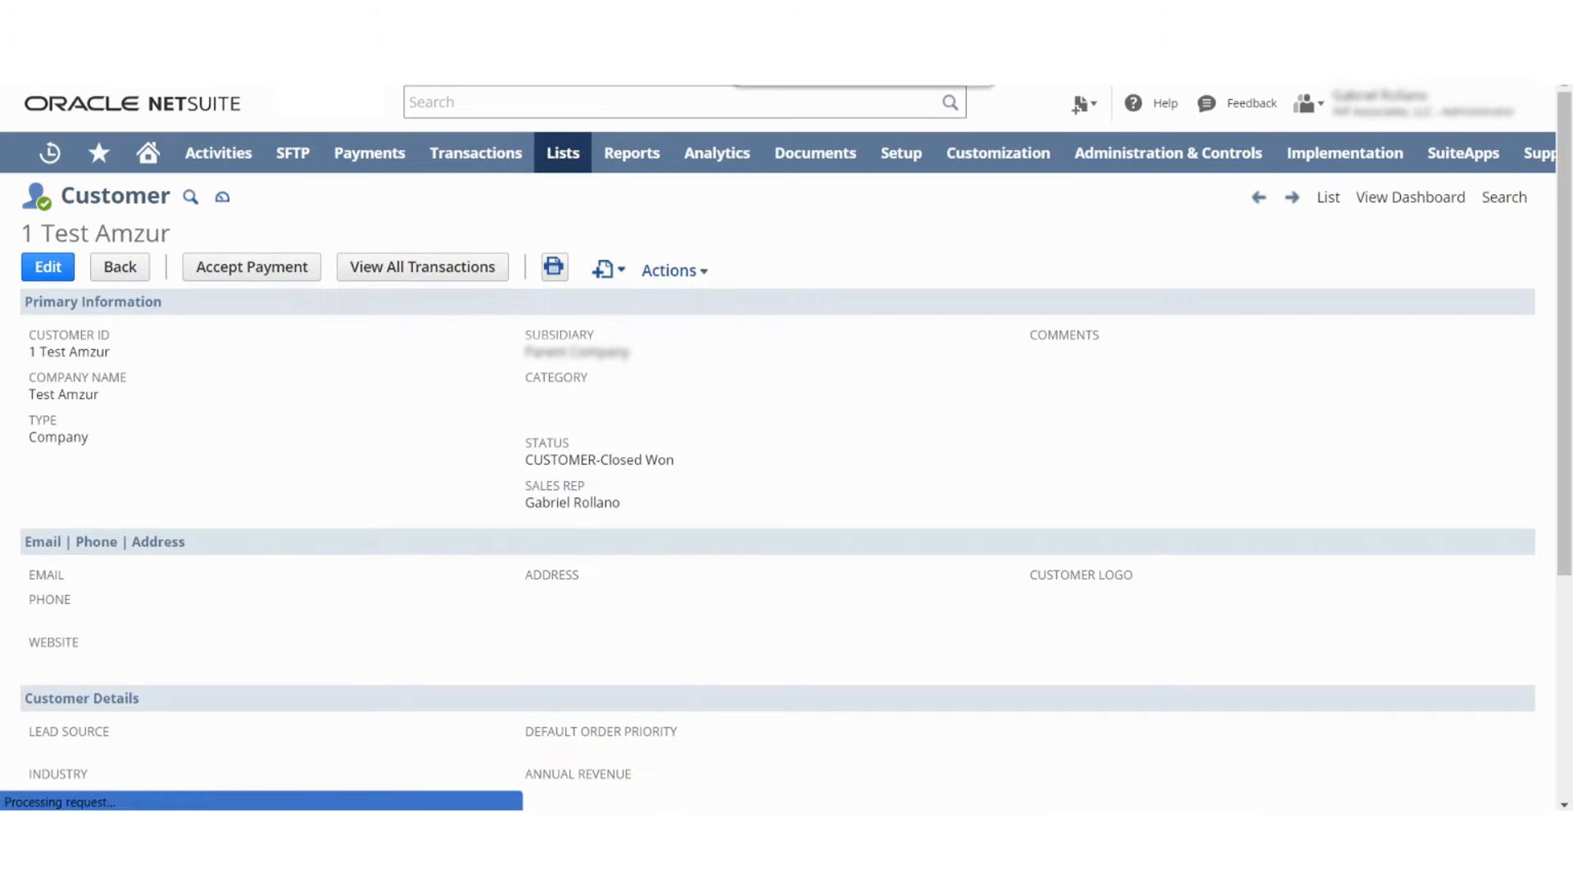
click(37, 277)
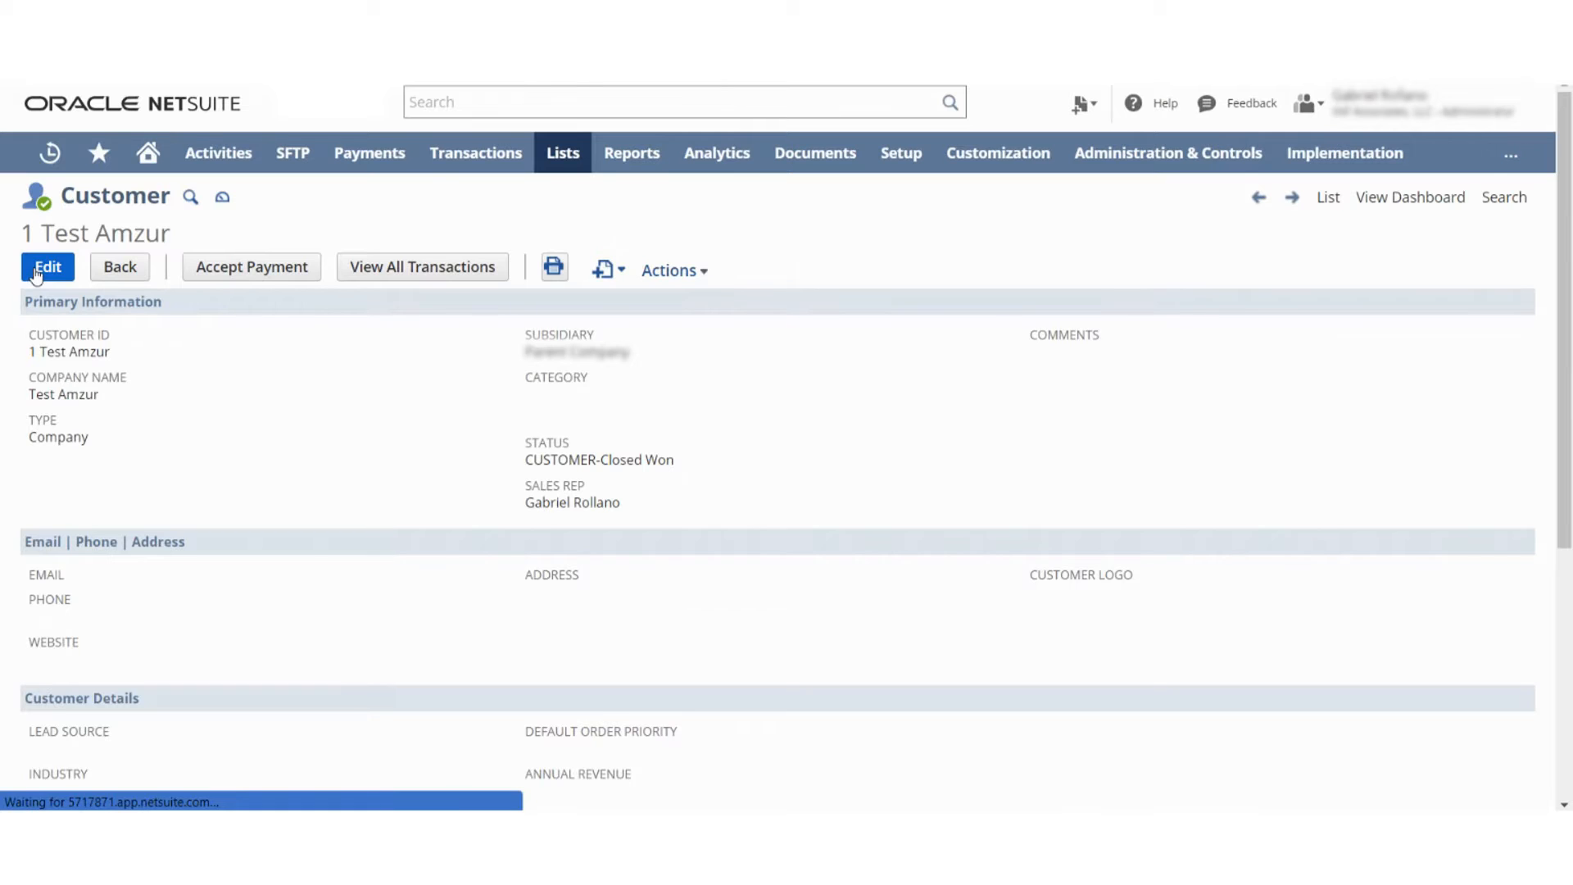
scroll(357, 430, down, 3)
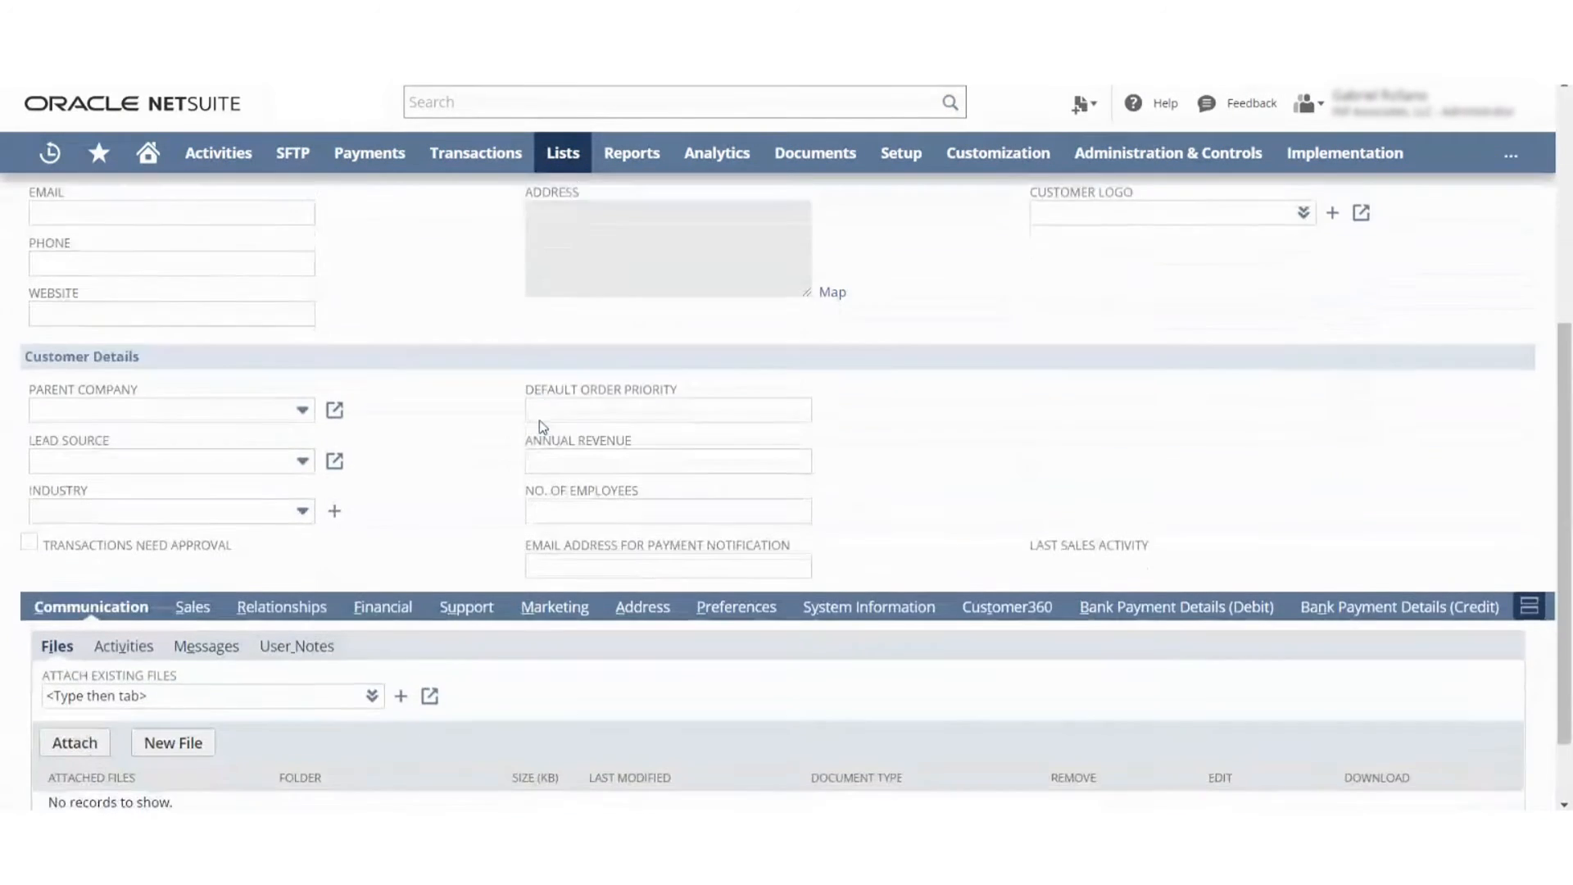
scroll(540, 427, down, 2)
click(651, 516)
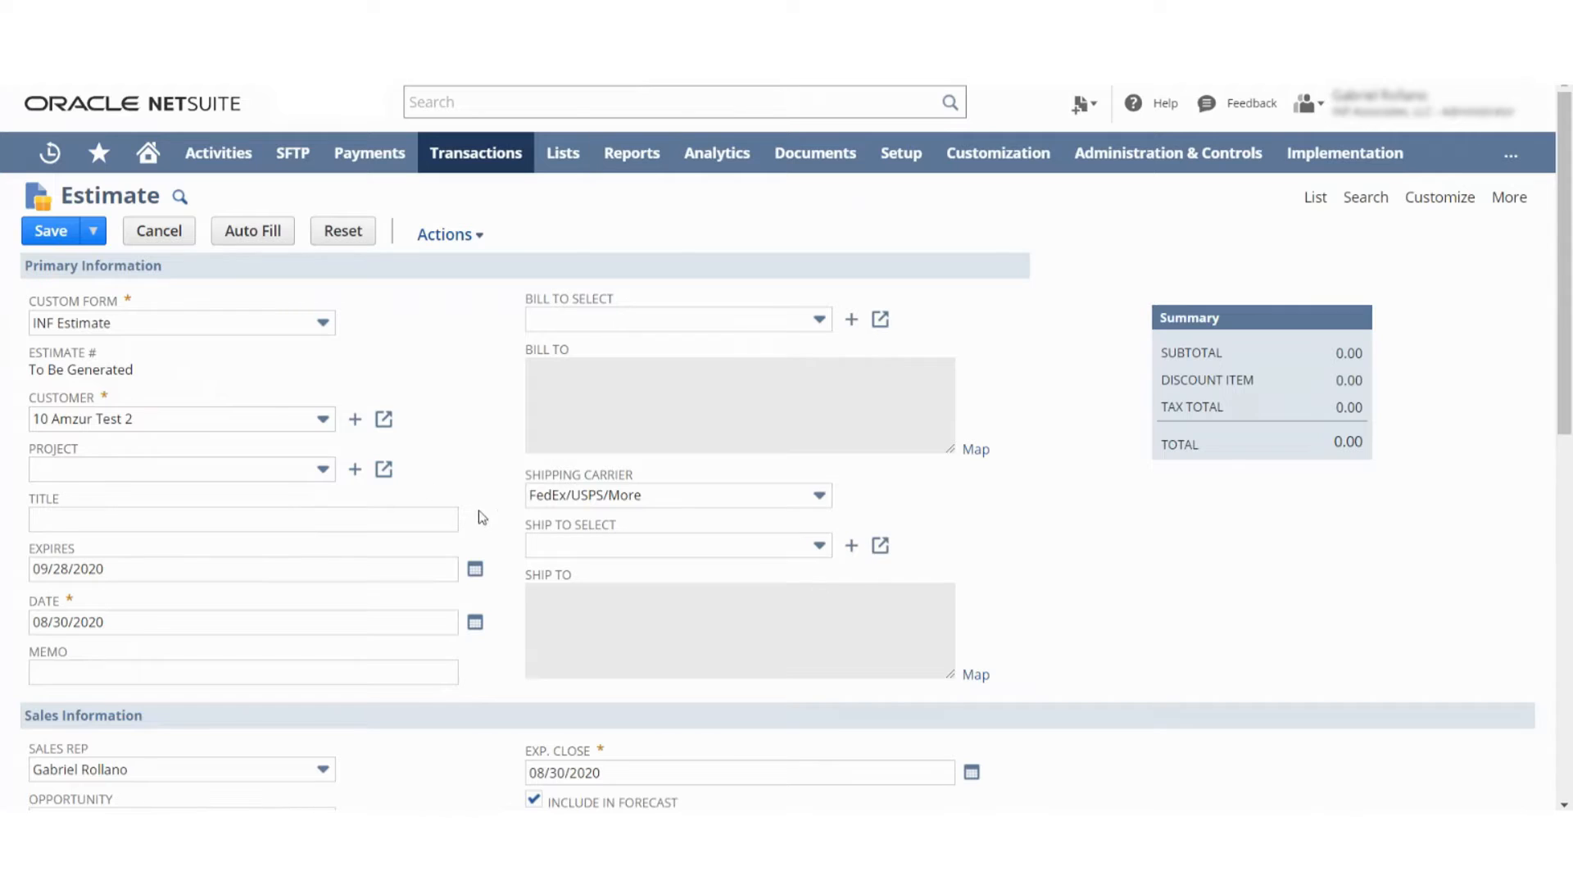
Step: Check the estimate's Ship To Select choices for the customer and close them empty
click(749, 543)
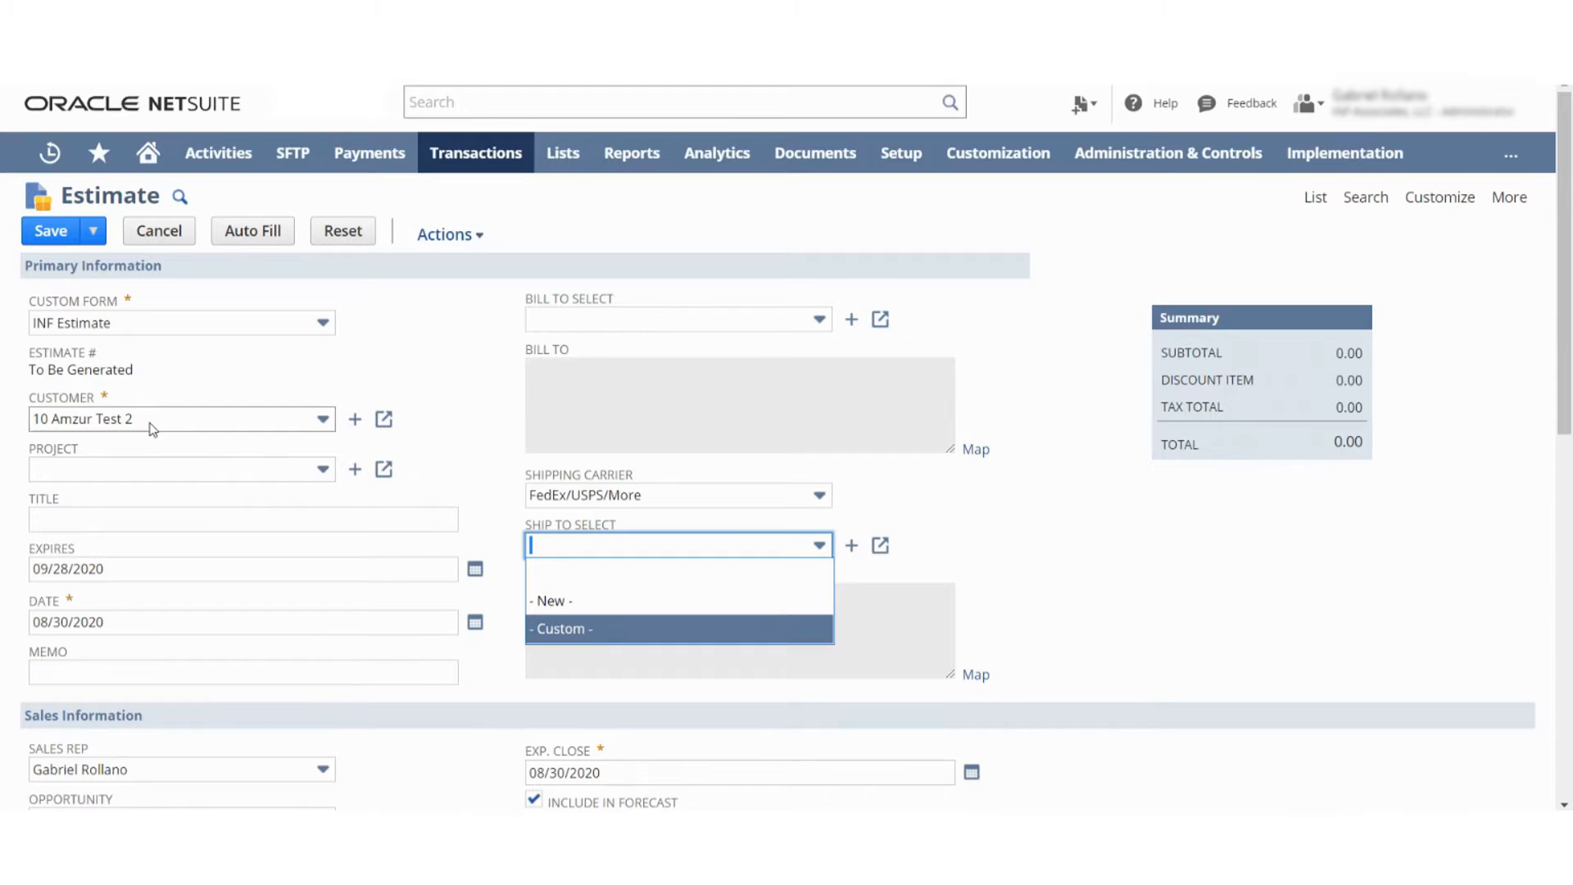
click(512, 382)
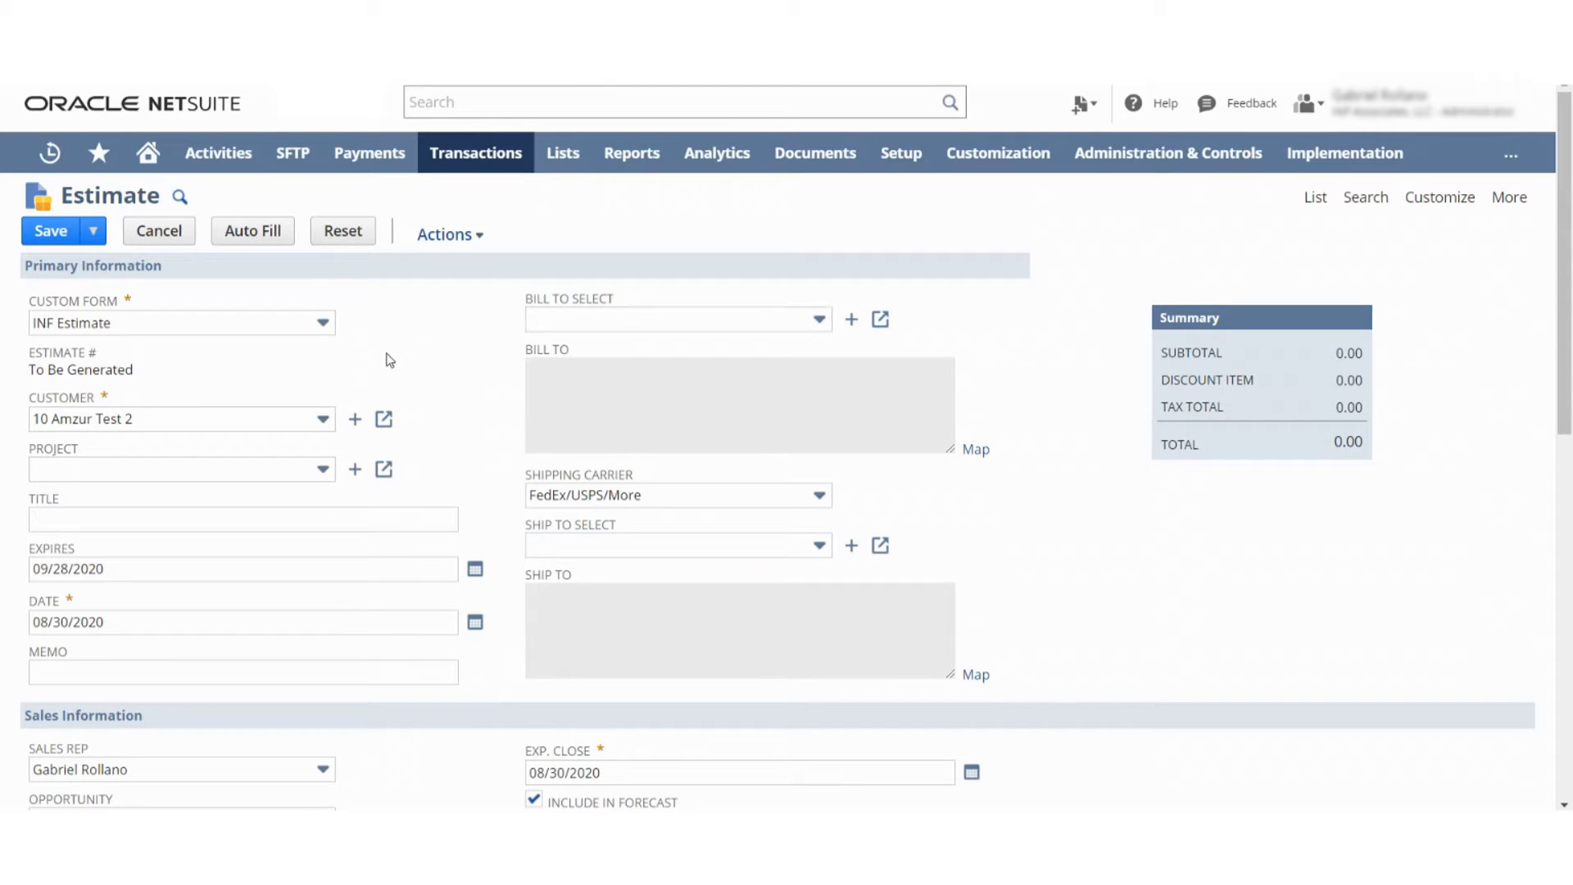
scroll(390, 393, down, 3)
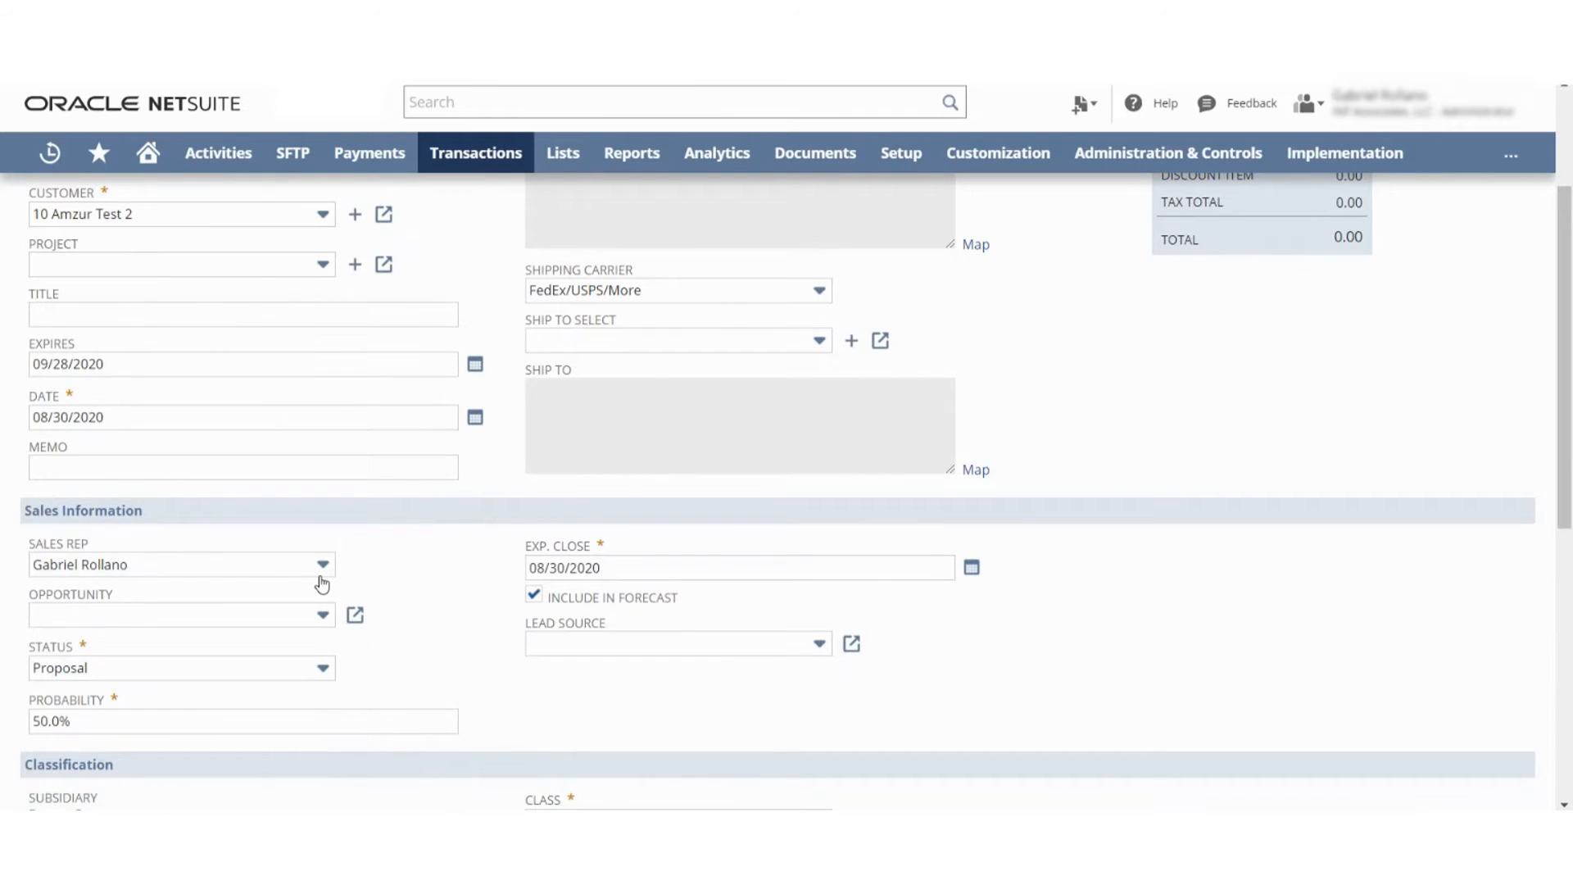
scroll(321, 579, down, 5)
scroll(551, 565, down, 1)
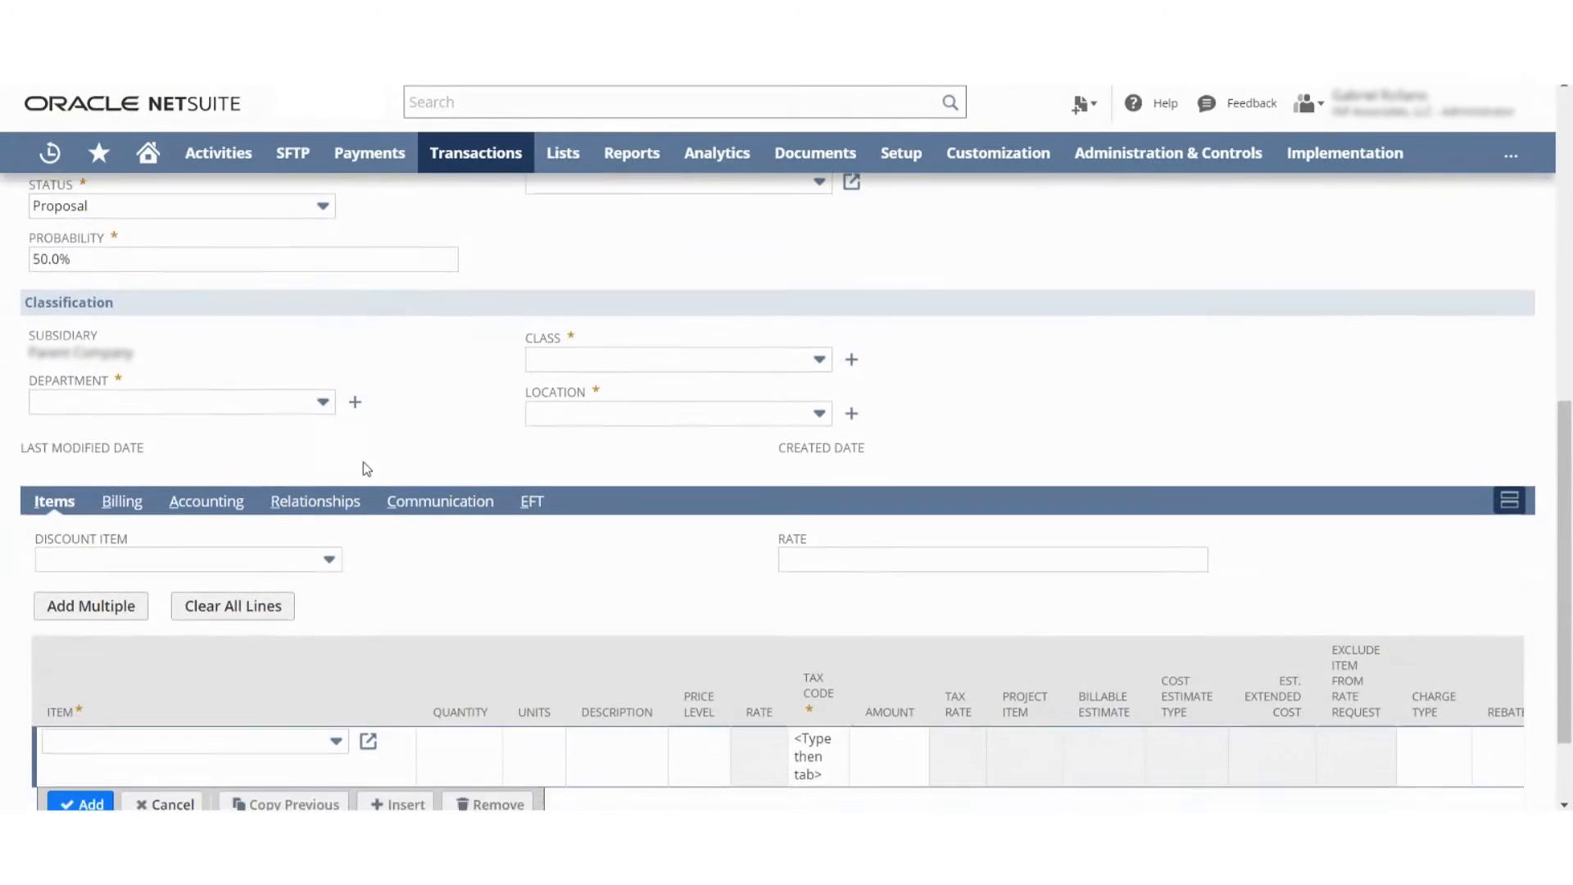
scroll(363, 465, up, 5)
scroll(374, 462, up, 2)
scroll(573, 387, up, 1)
scroll(565, 455, down, 6)
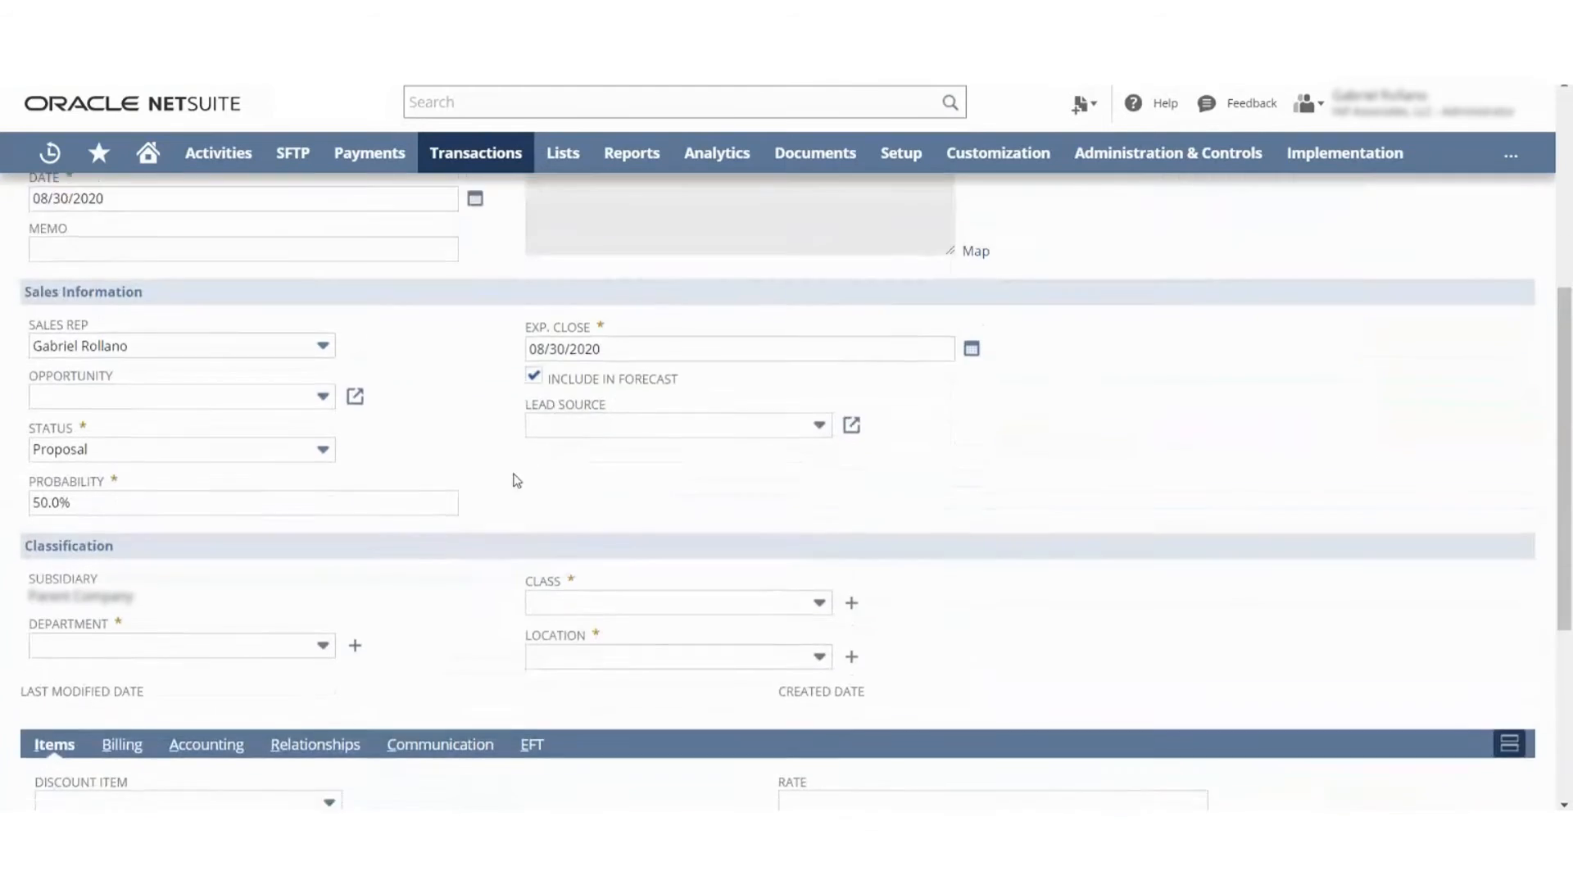
scroll(517, 480, down, 4)
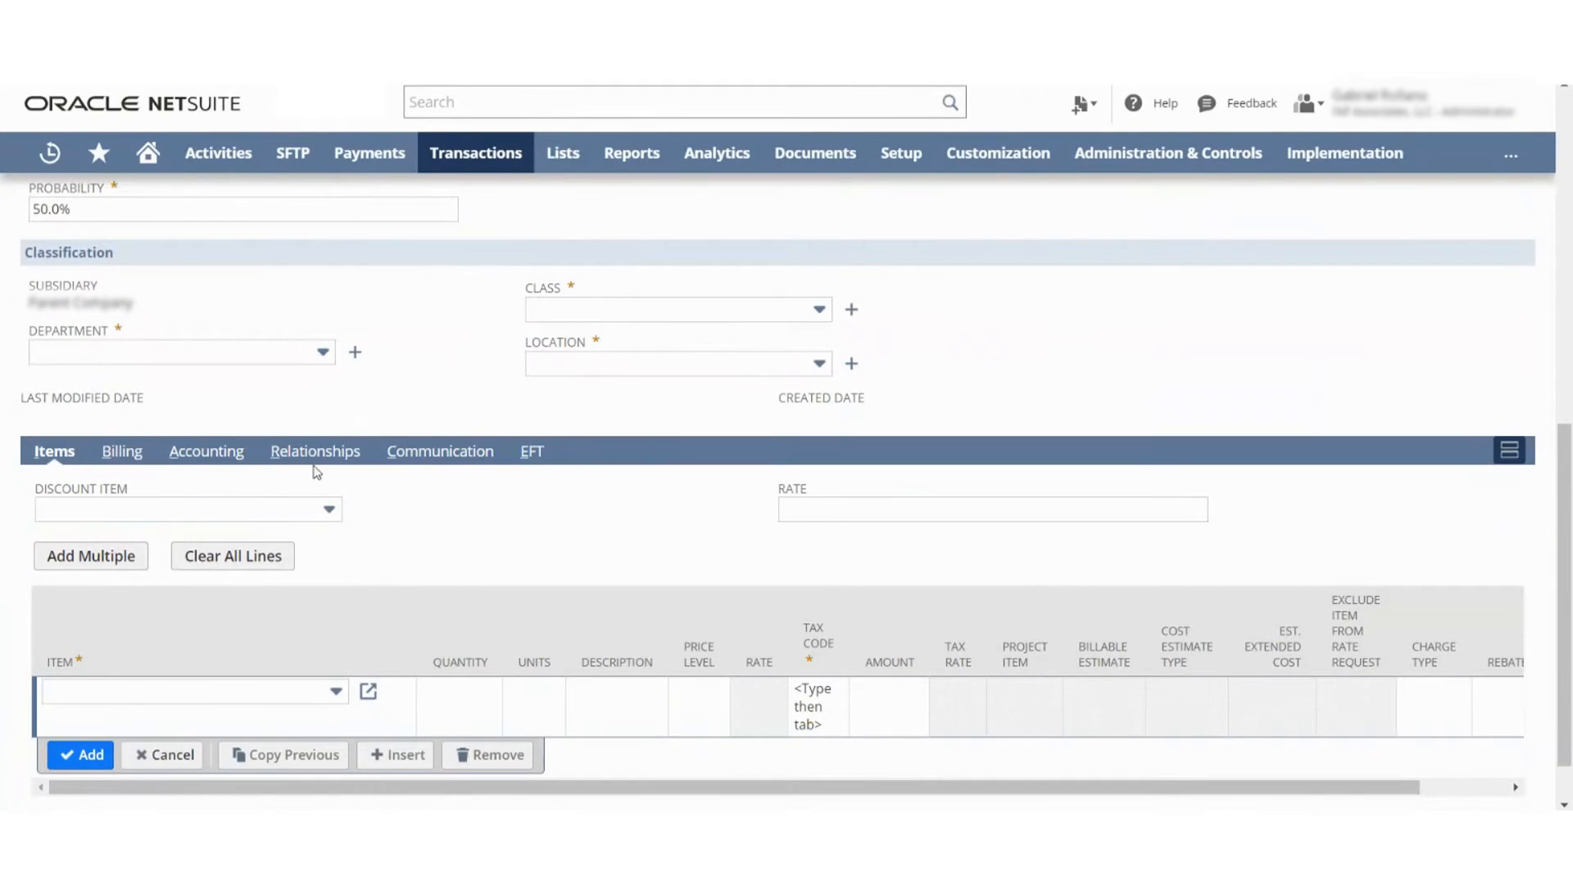
scroll(345, 448, up, 6)
scroll(376, 418, up, 4)
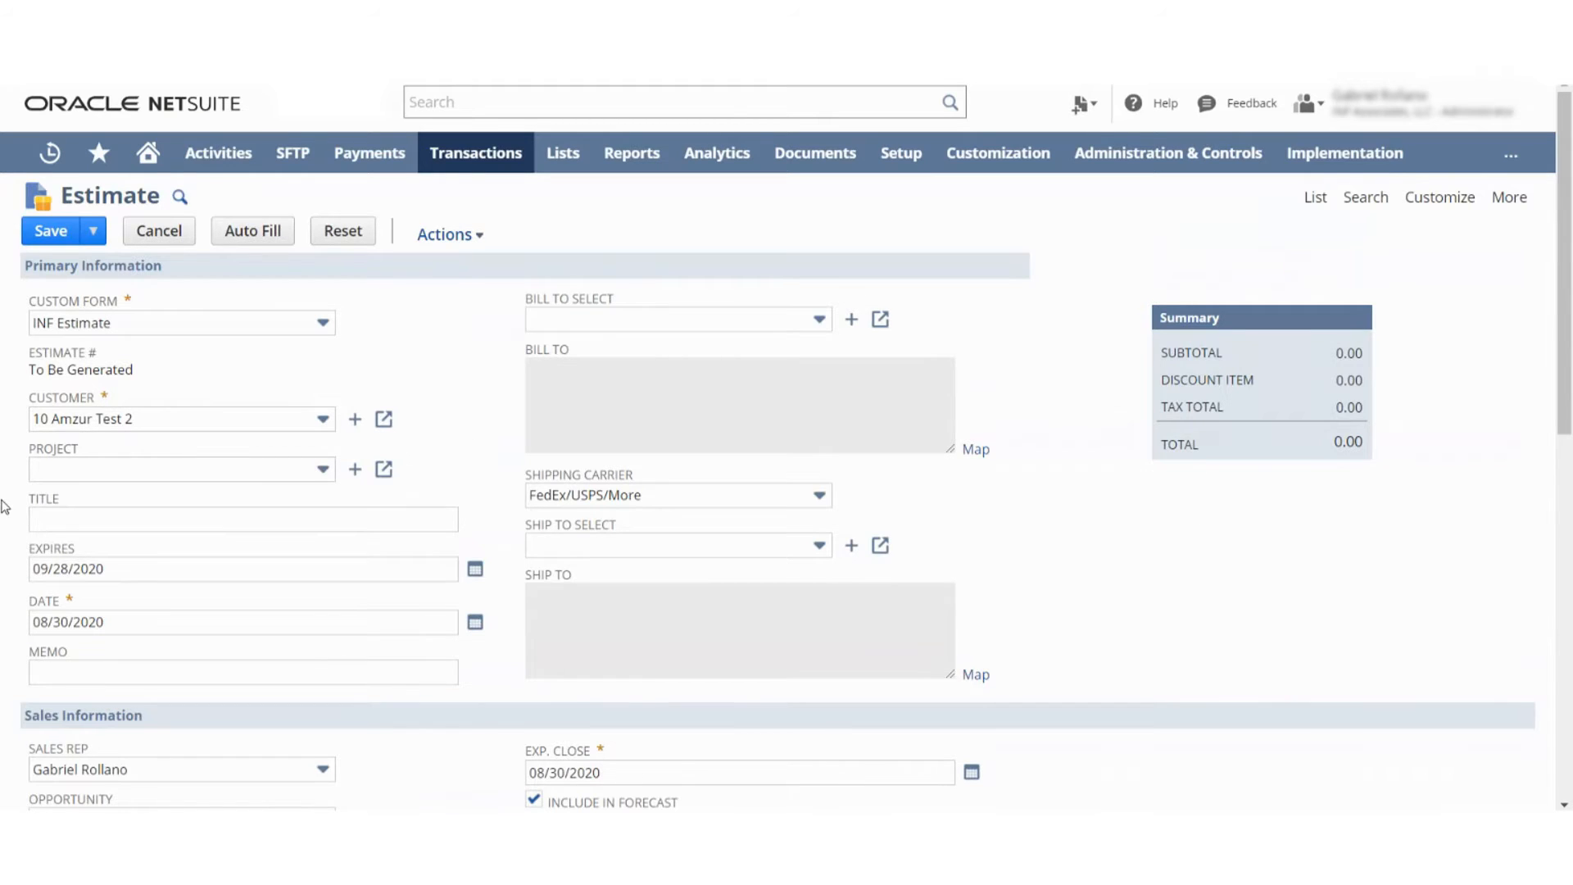
scroll(13, 492, down, 1)
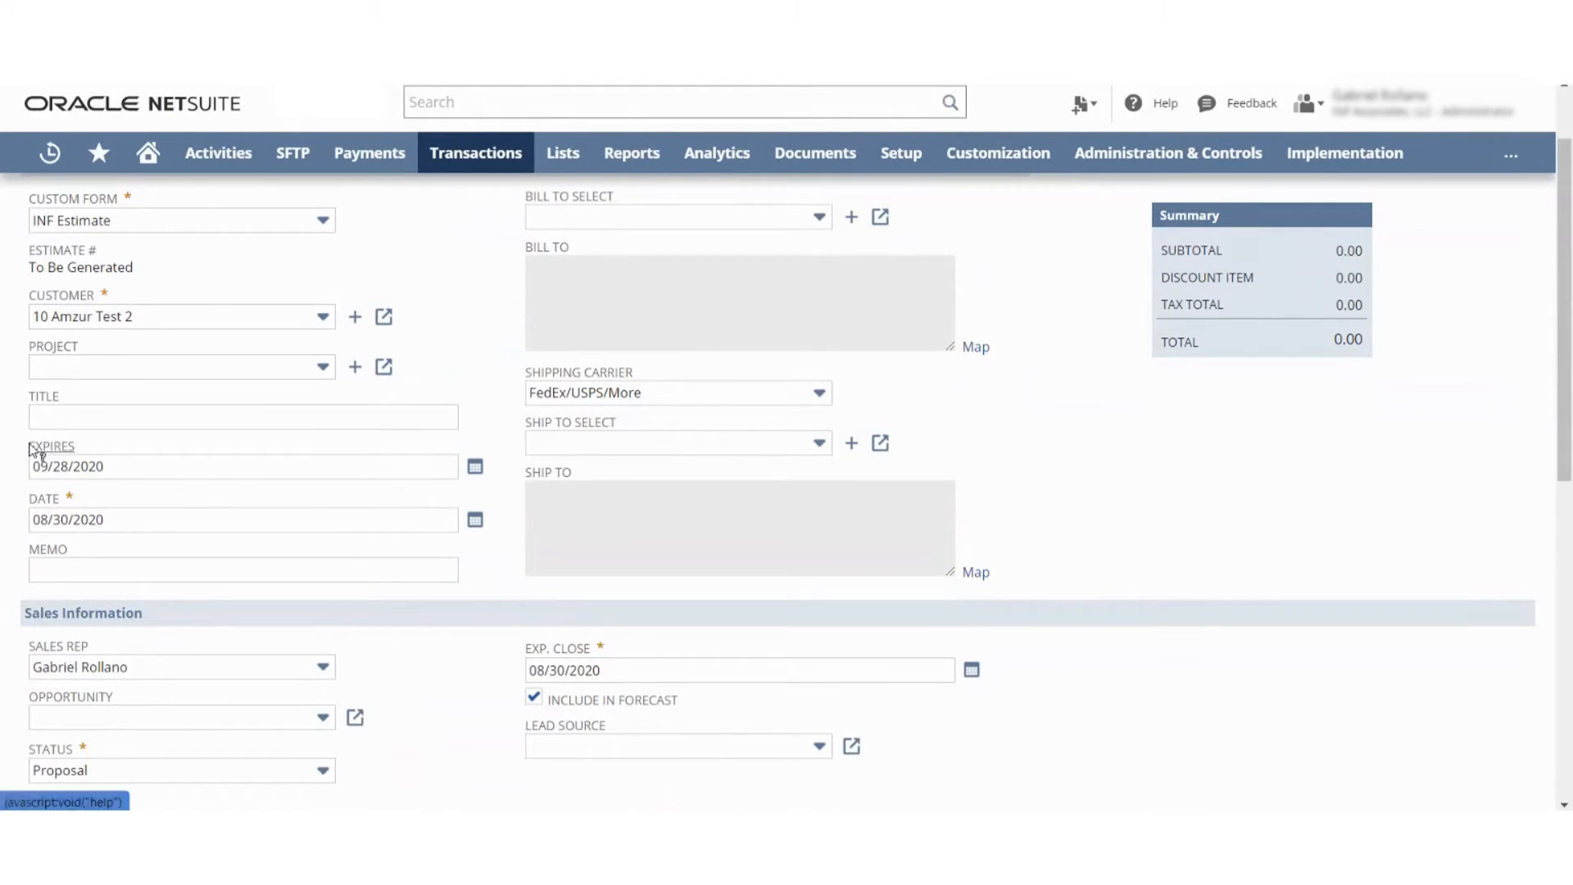
scroll(111, 553, down, 2)
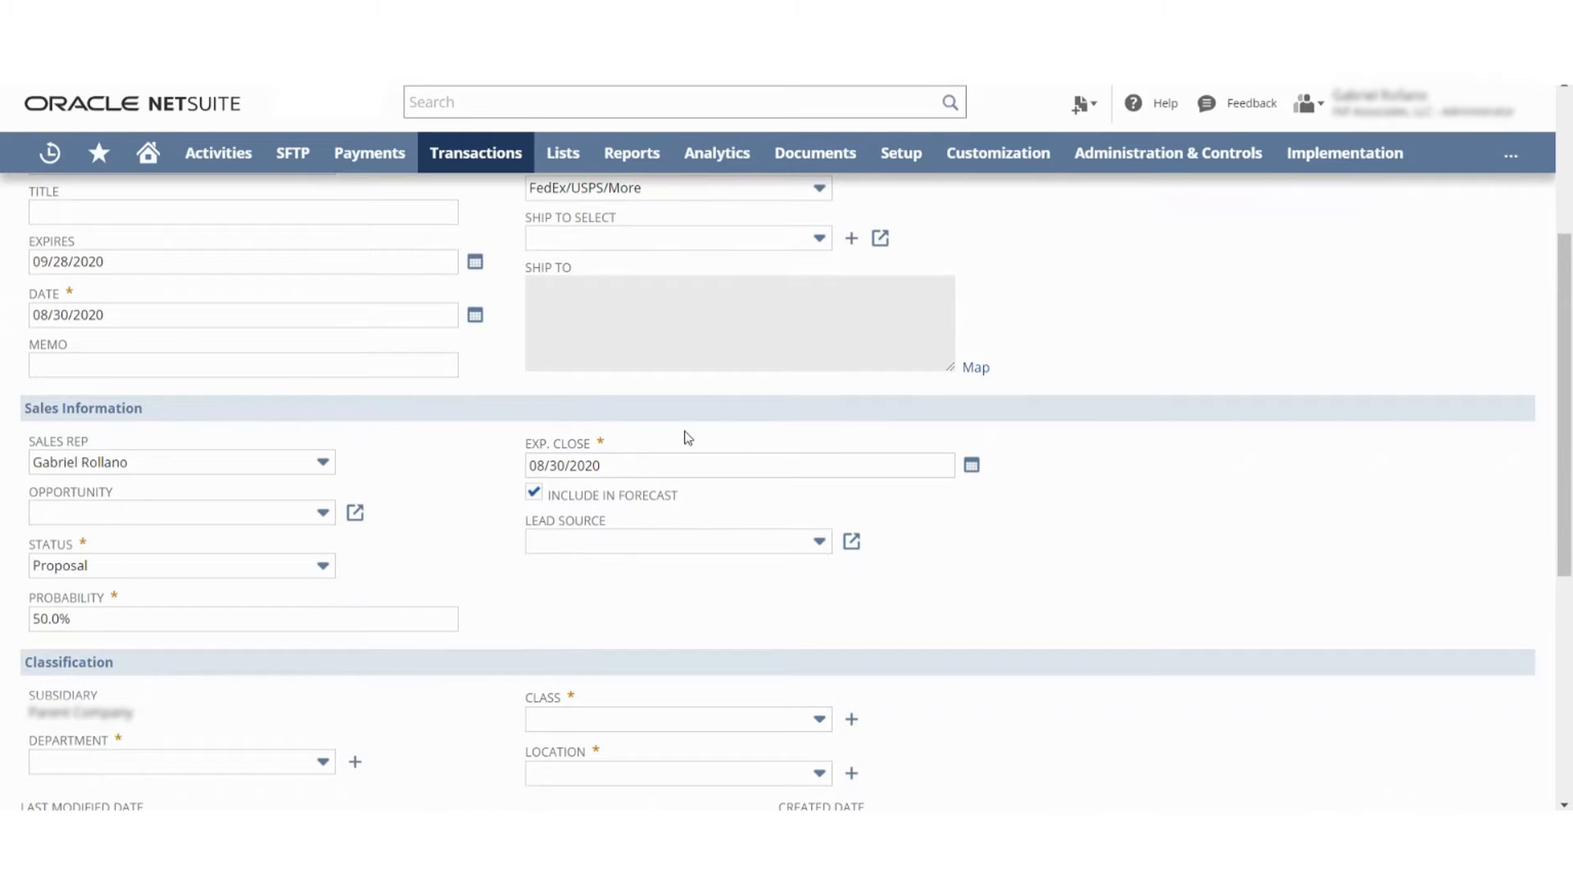
scroll(411, 500, down, 3)
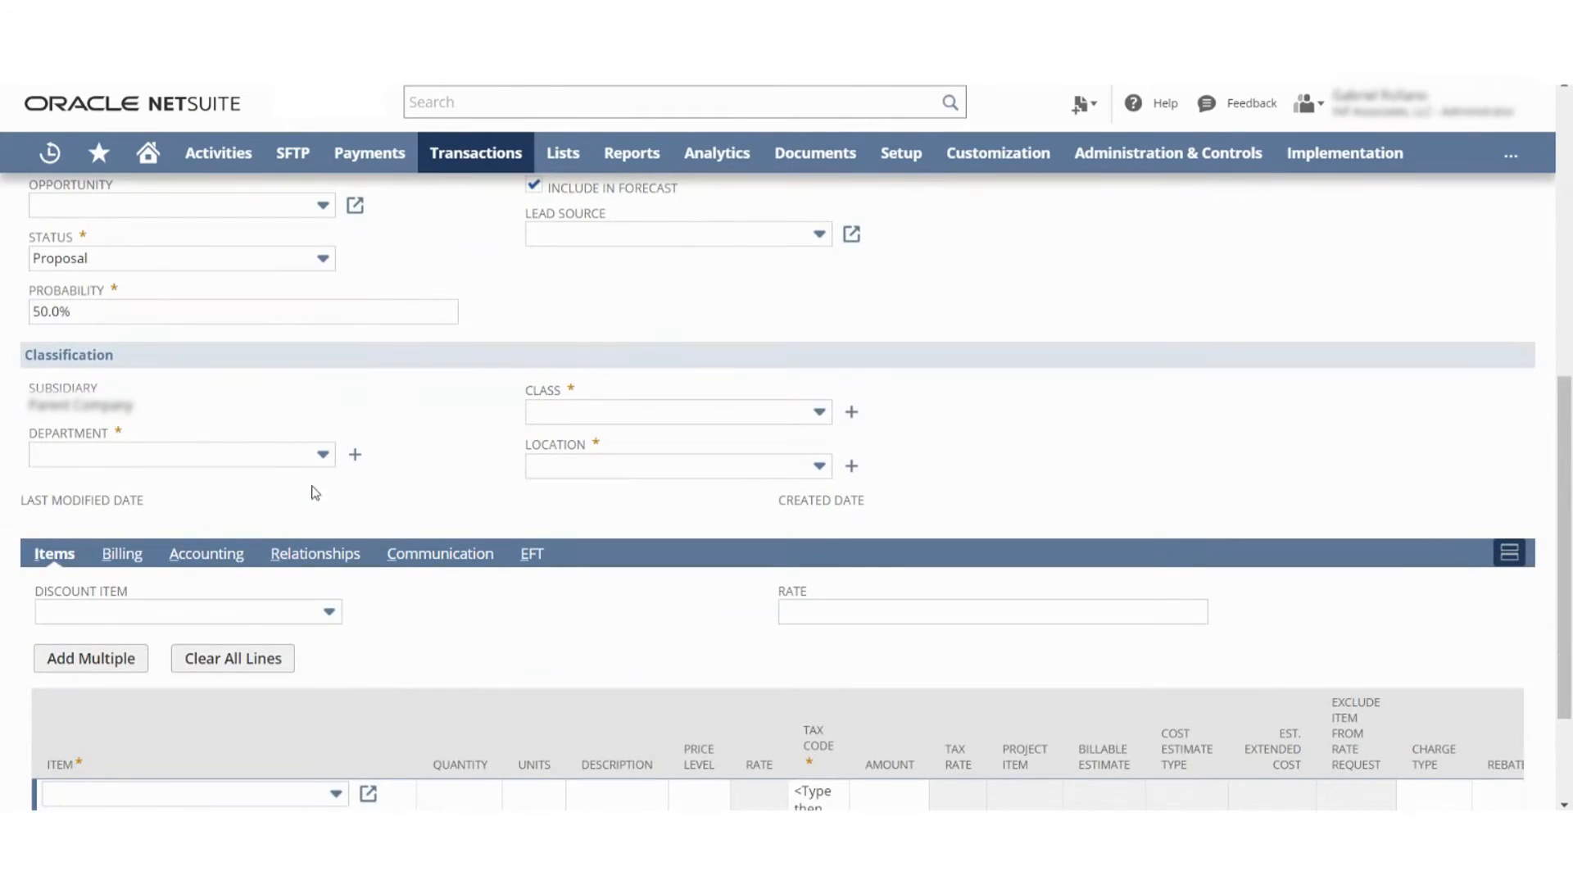
click(244, 454)
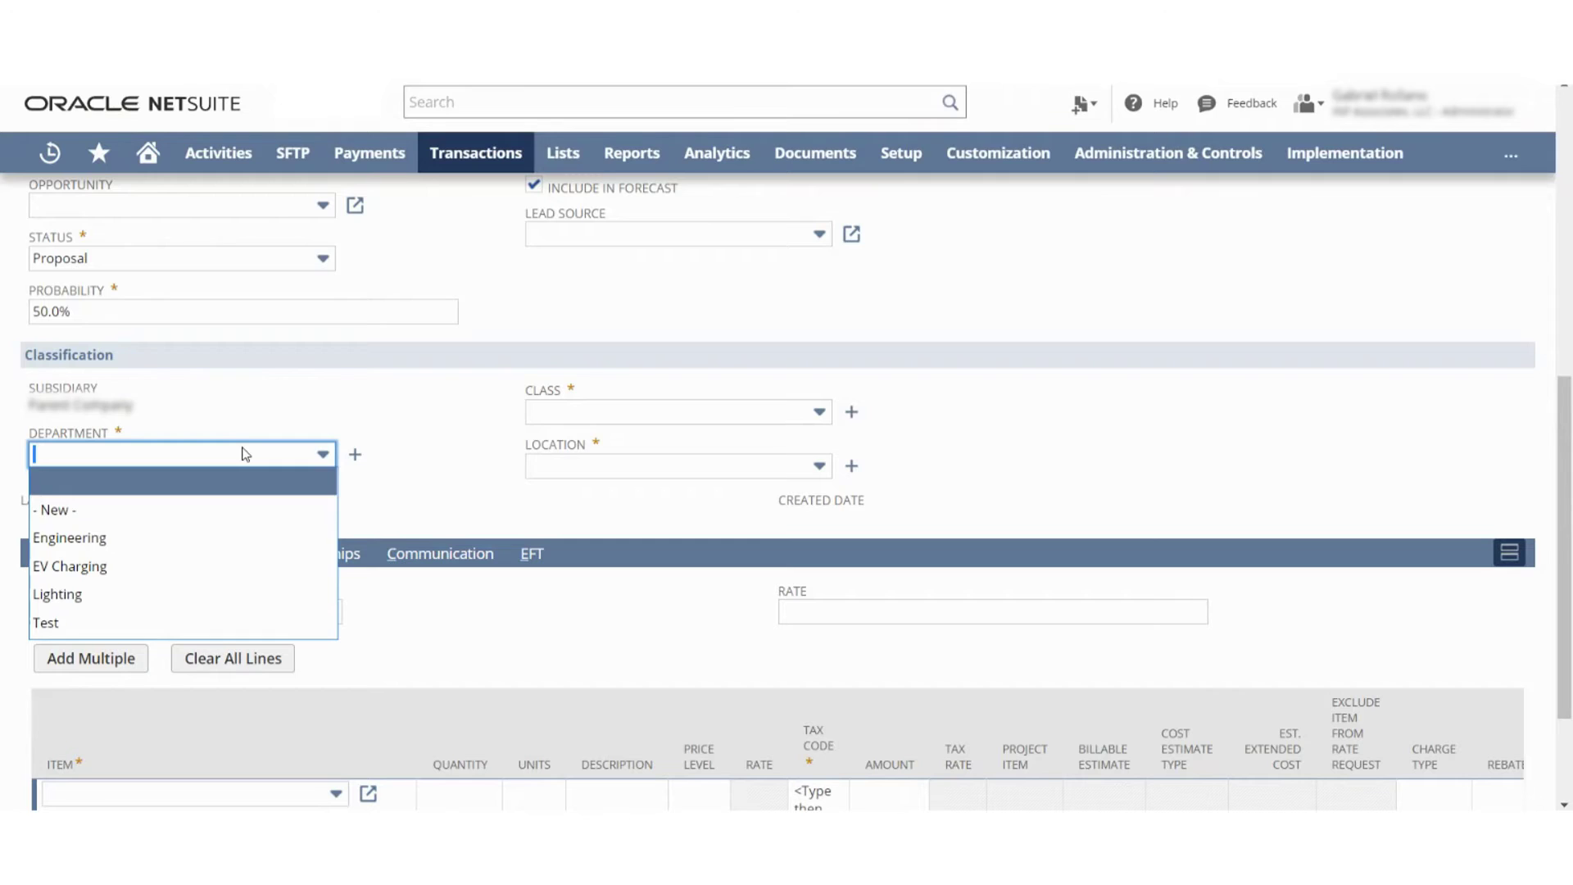
click(542, 411)
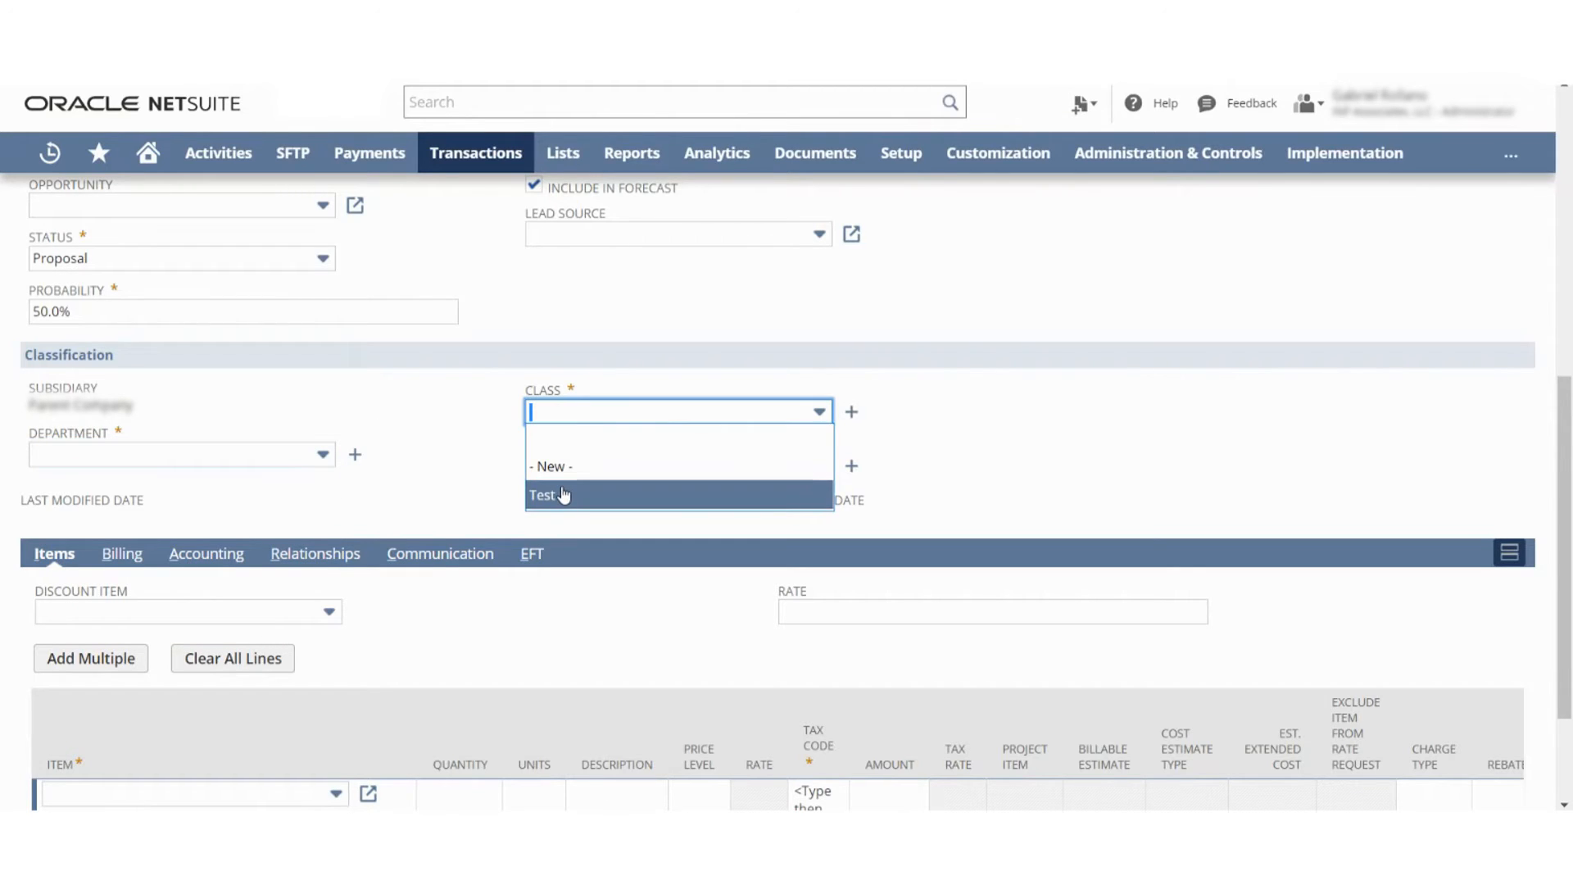
click(436, 423)
click(599, 466)
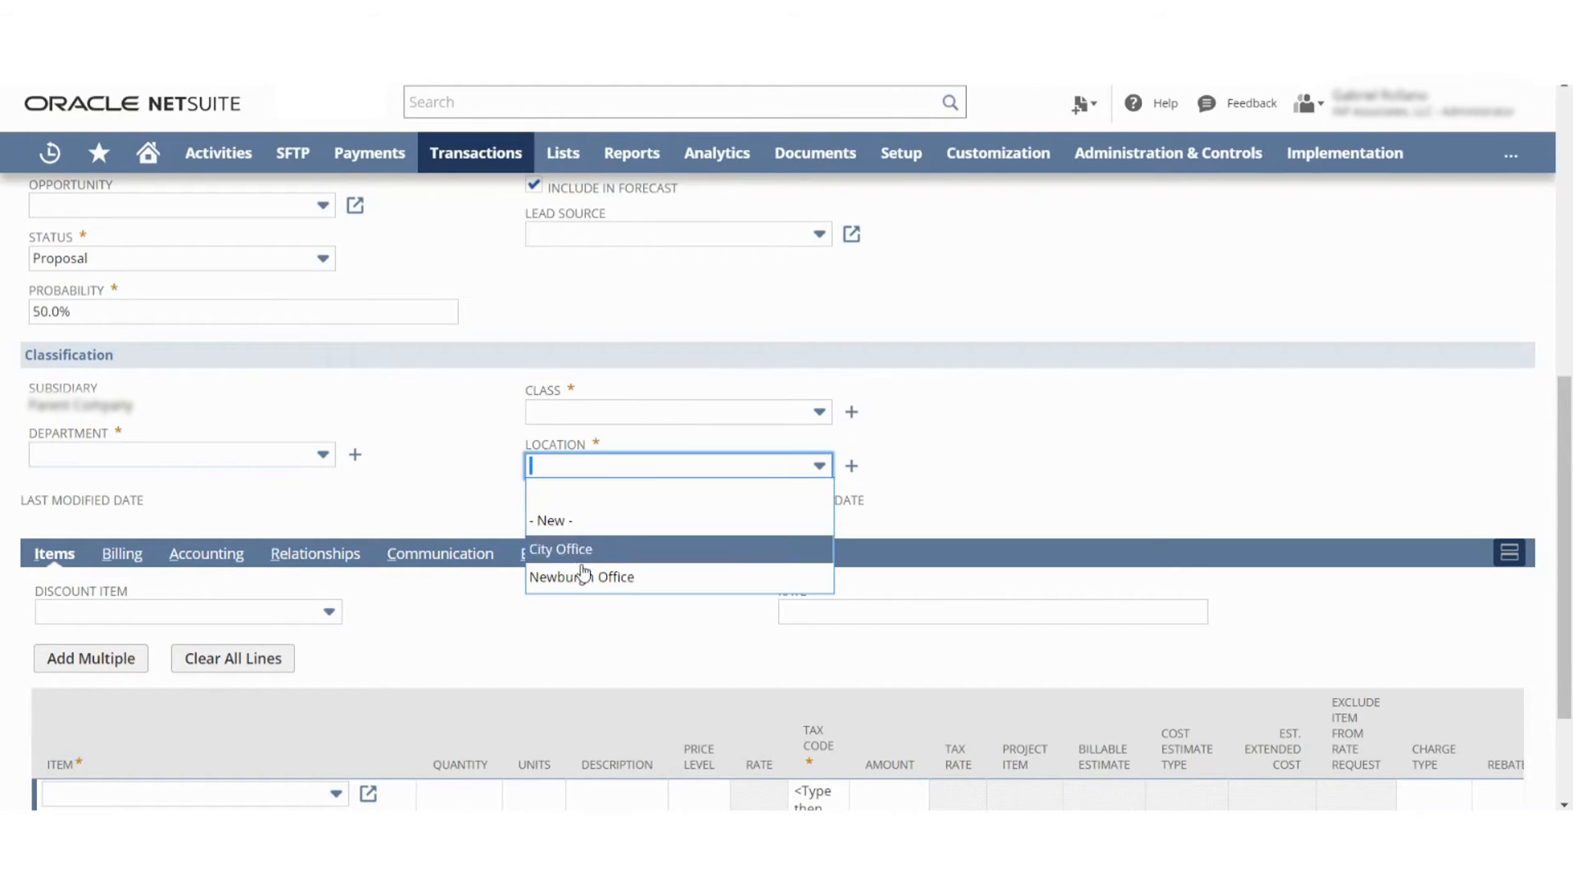
scroll(421, 426, down, 2)
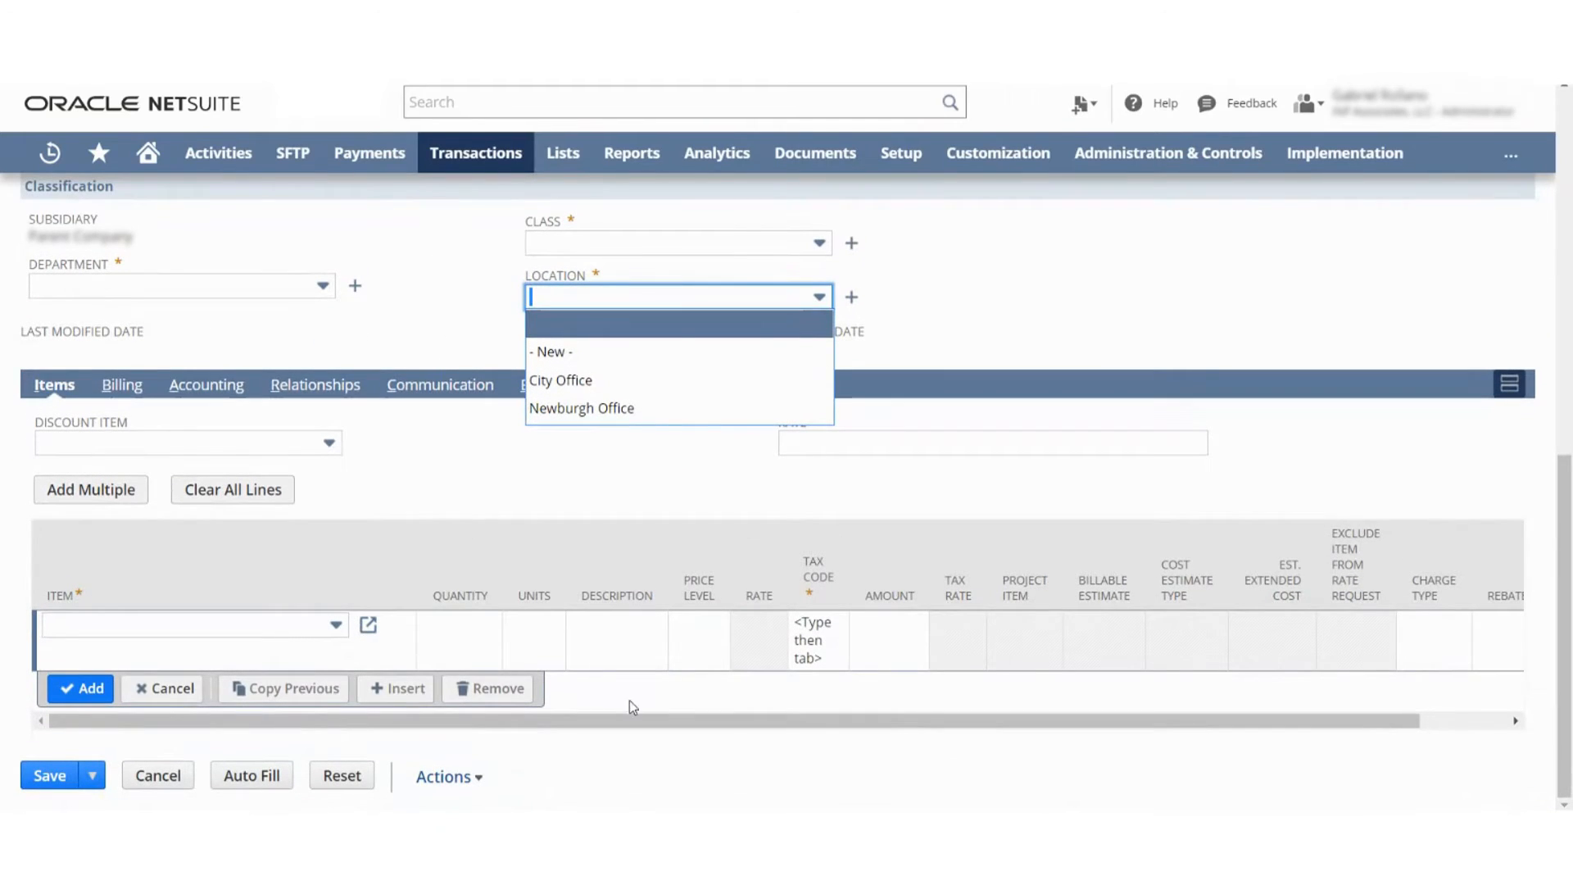
click(657, 723)
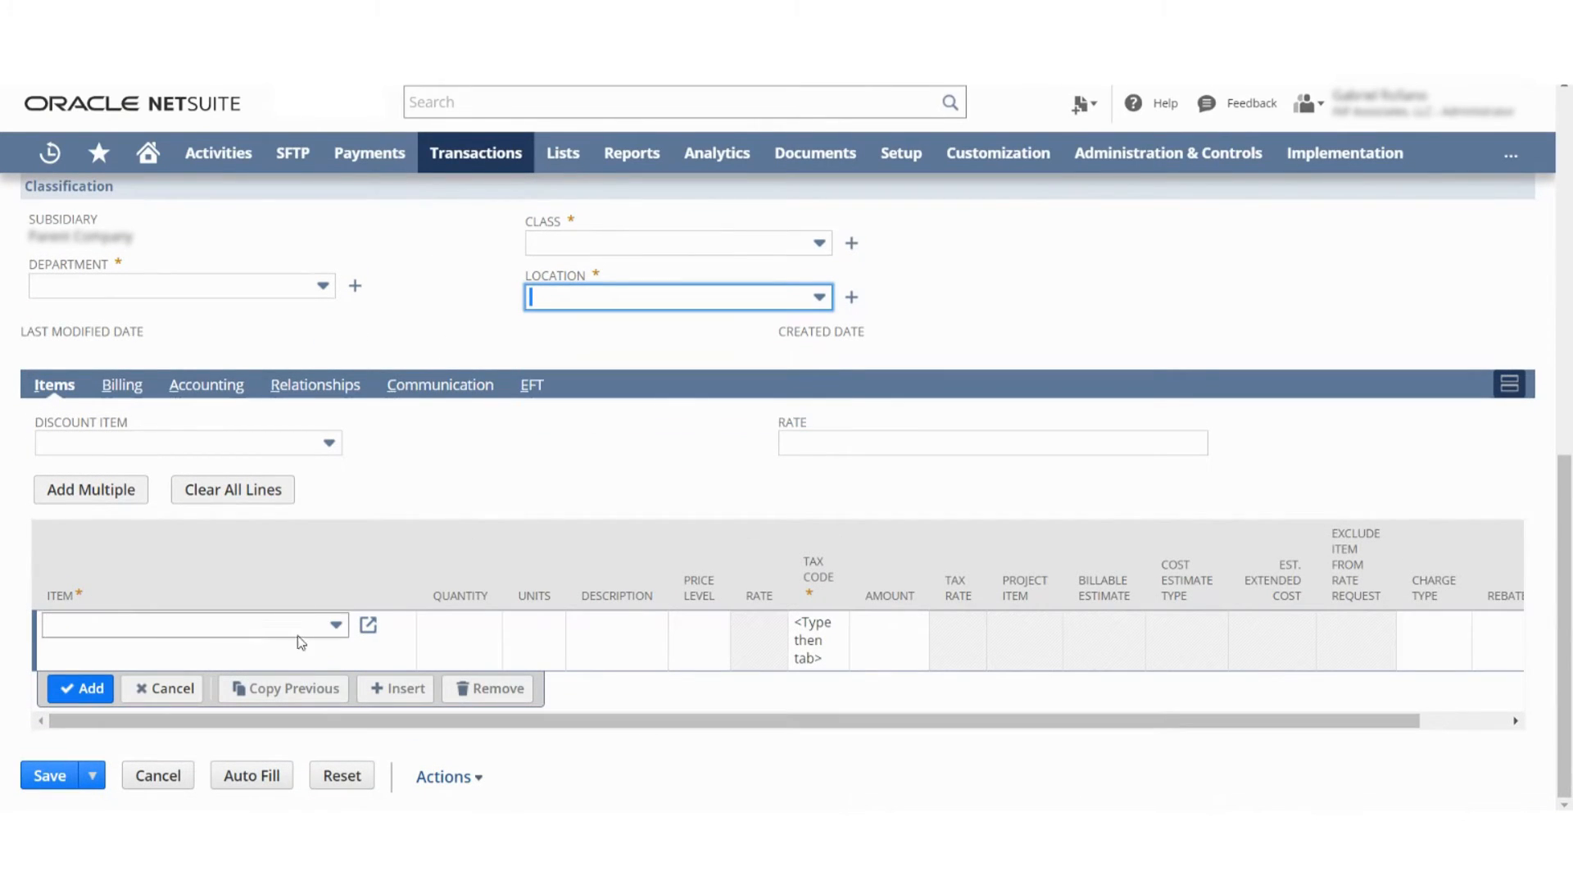
click(335, 625)
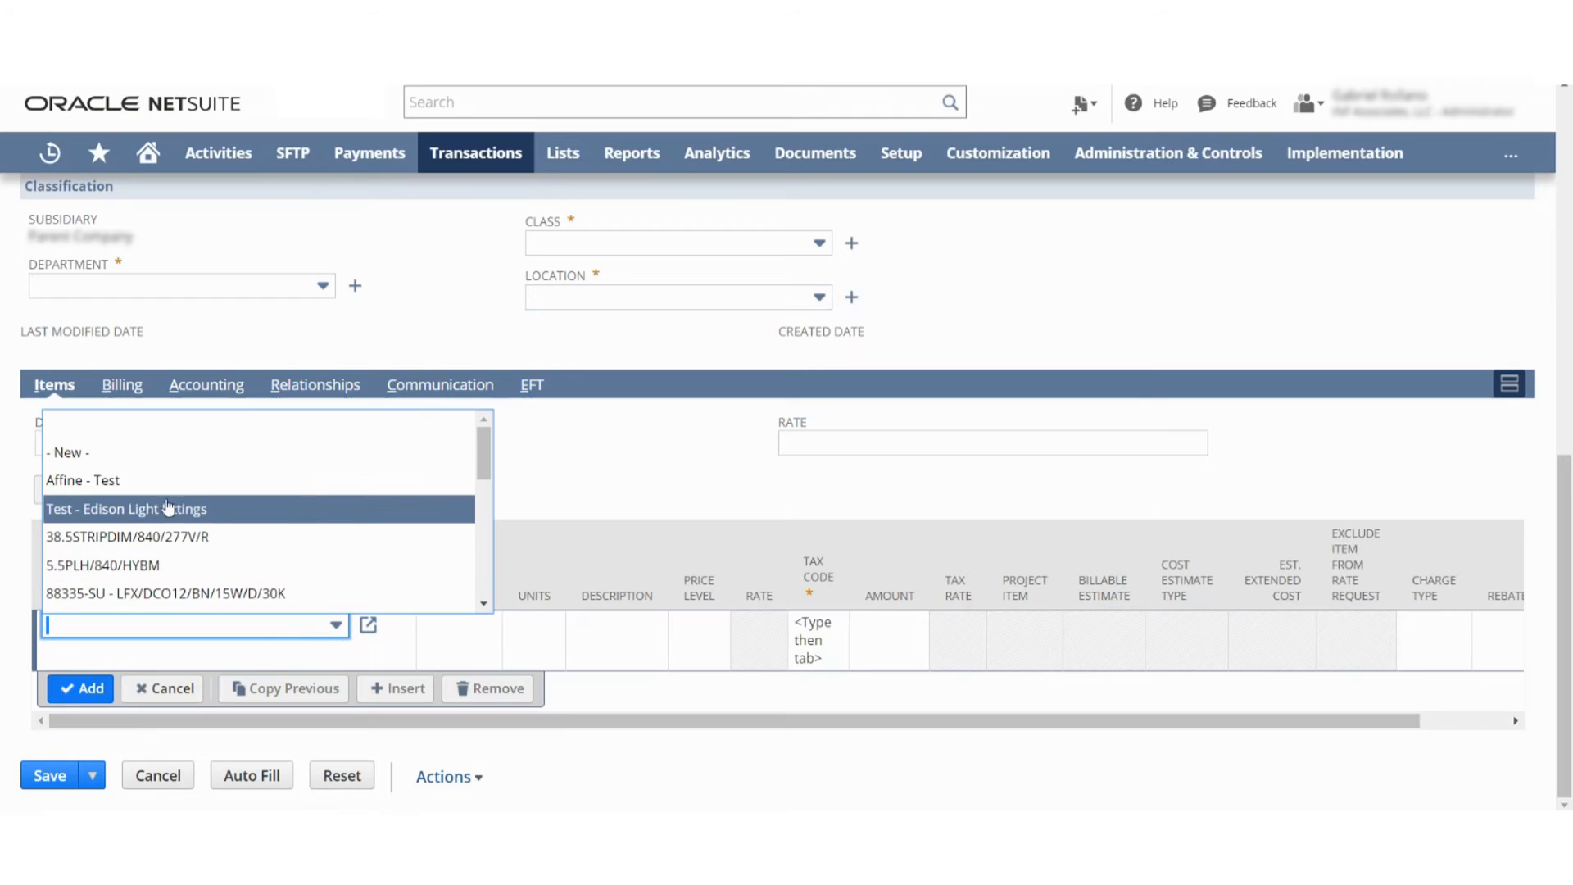
Step: Add Affine - Test as the first item line, accept the stock warning, and show the Billing subtab
click(117, 490)
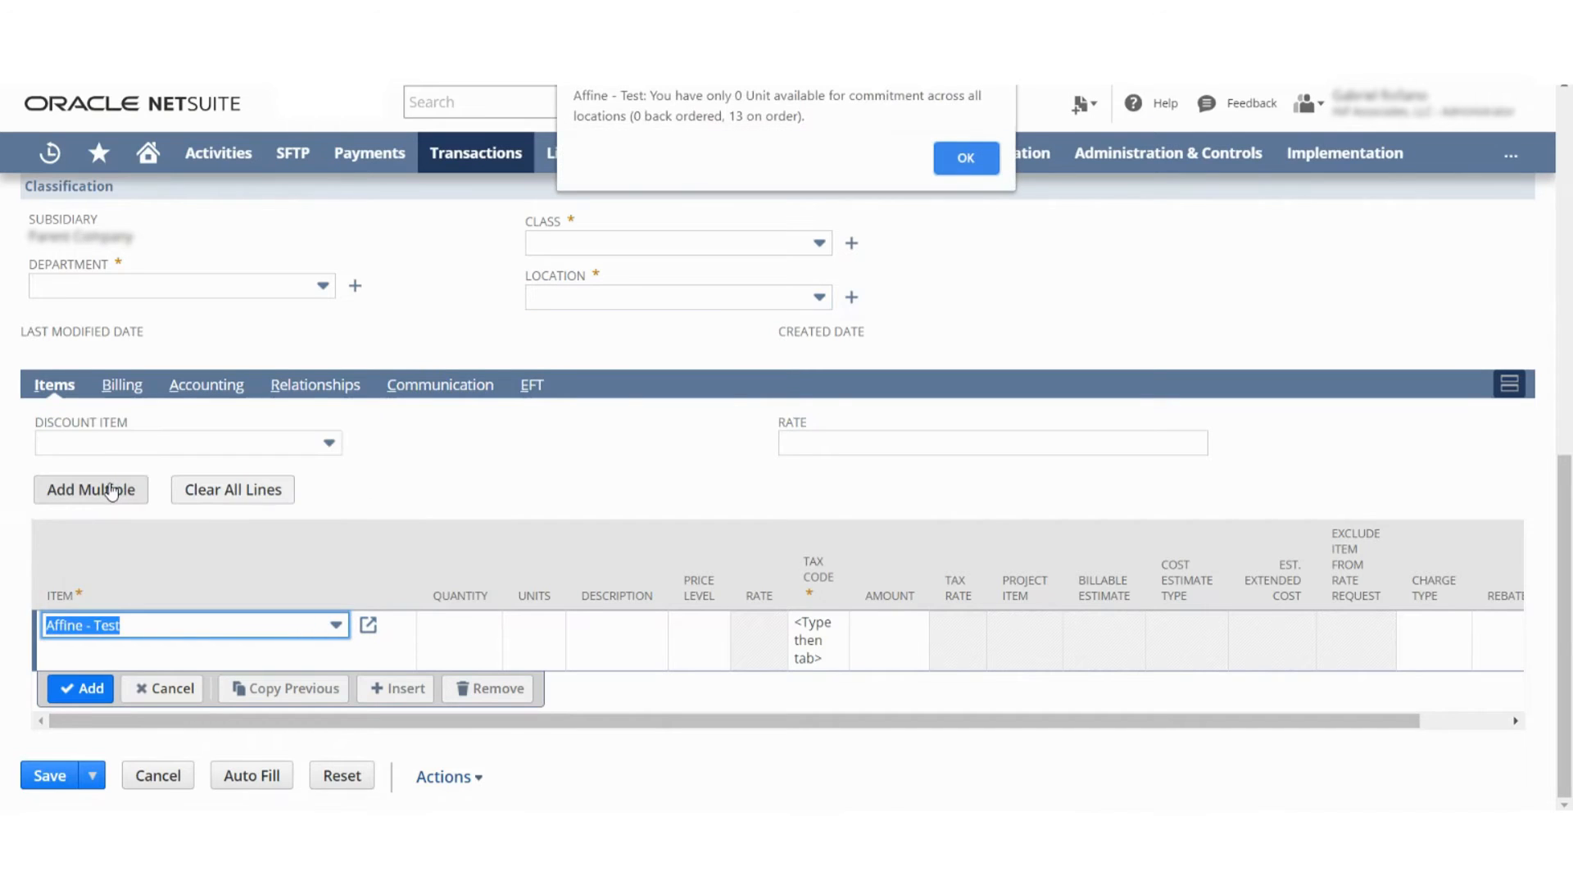
click(955, 166)
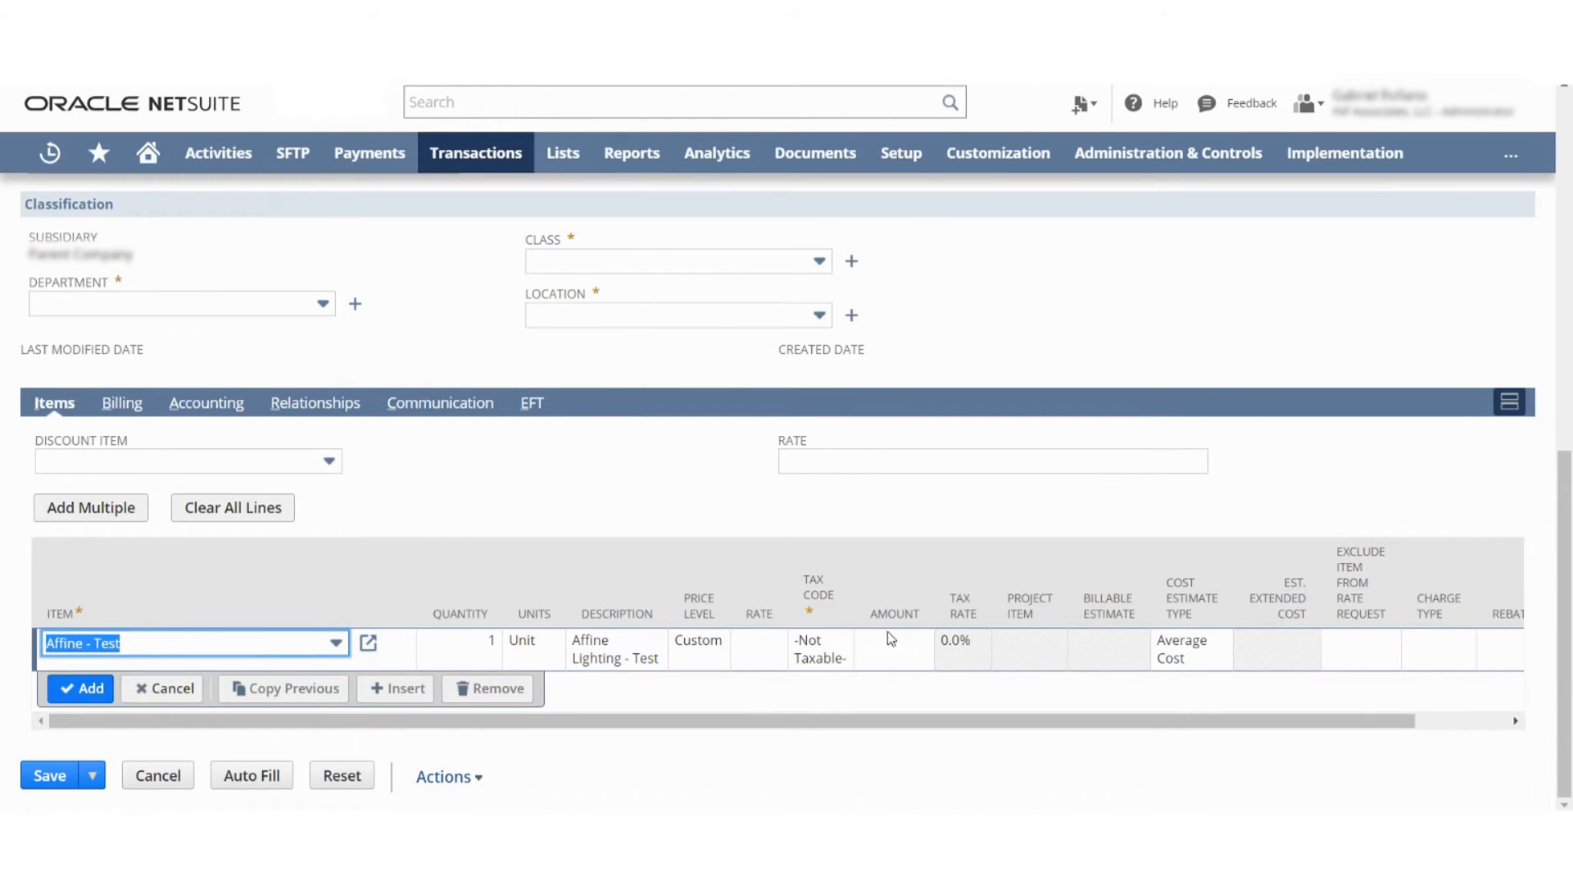
drag(1077, 728, 1221, 702)
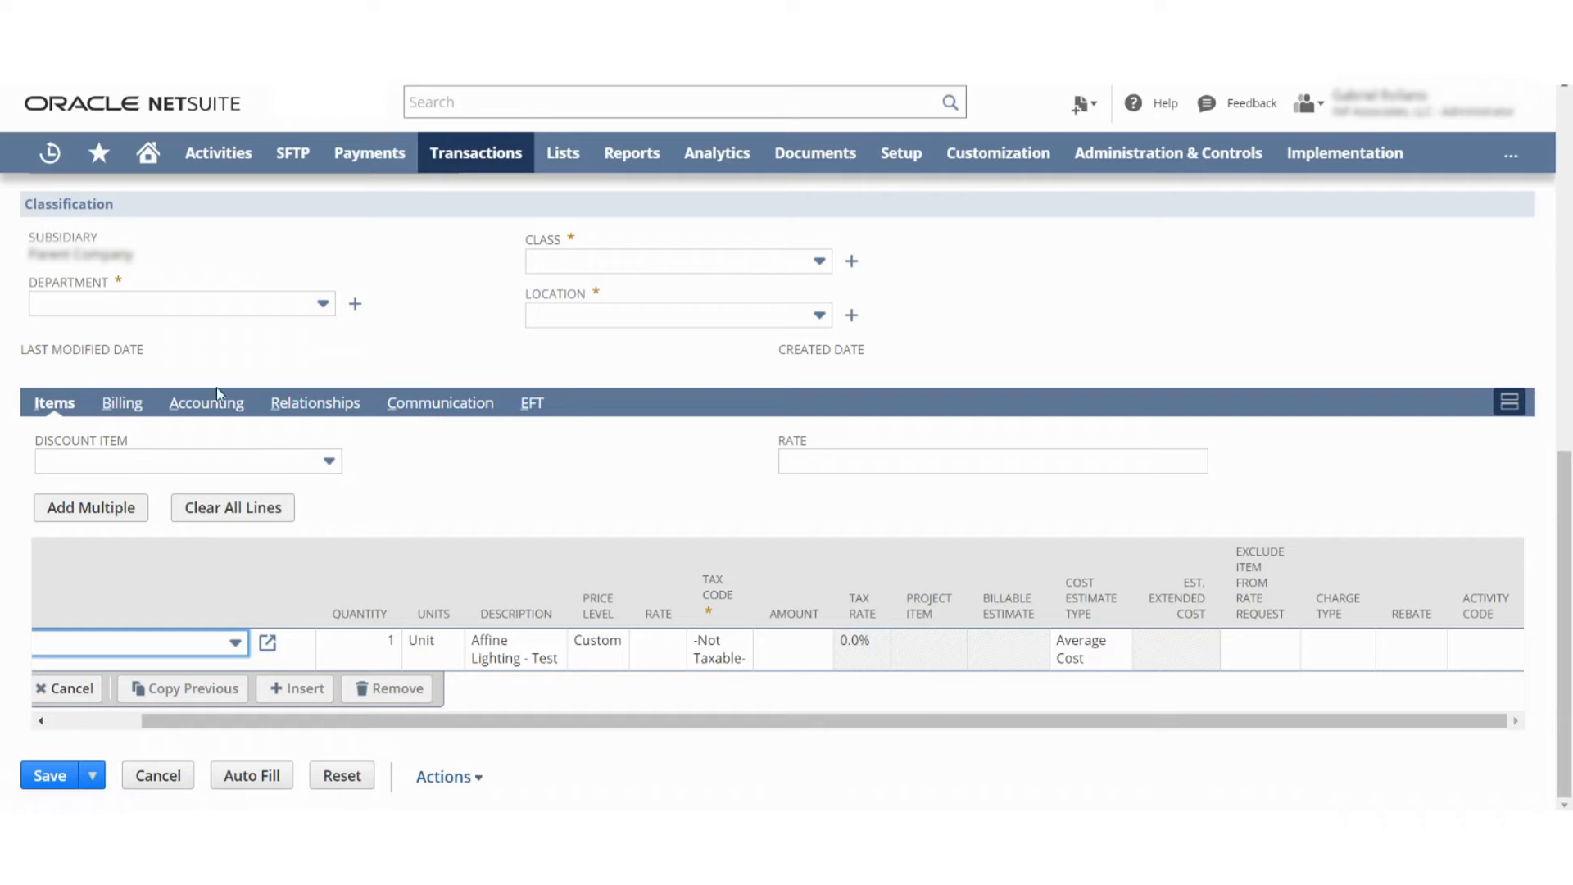
click(122, 403)
scroll(616, 467, up, 5)
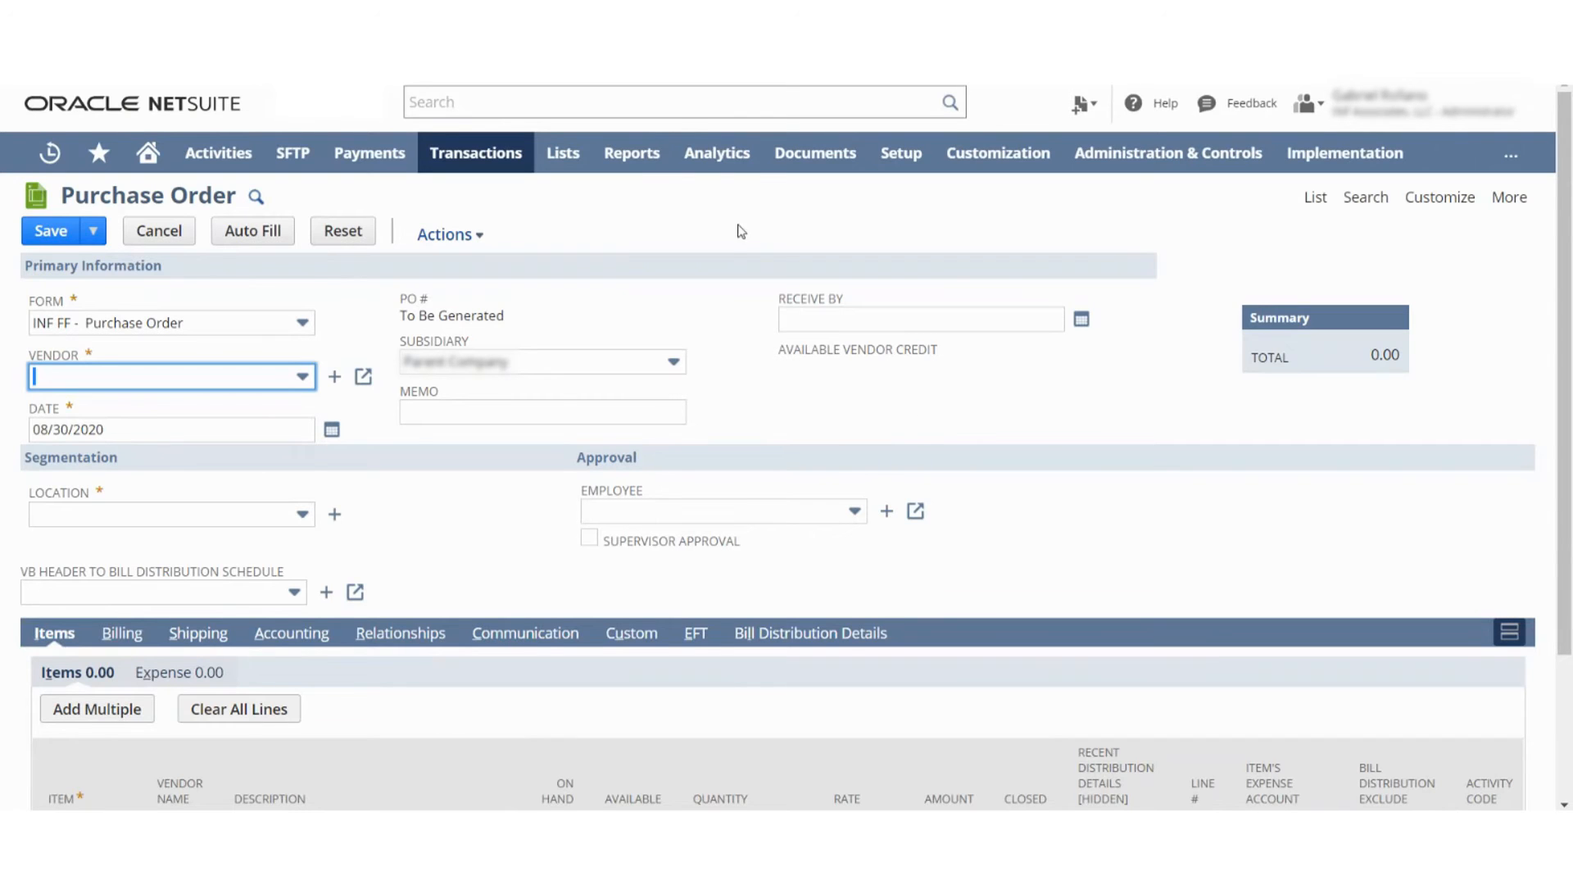
scroll(377, 352, down, 5)
scroll(361, 552, down, 1)
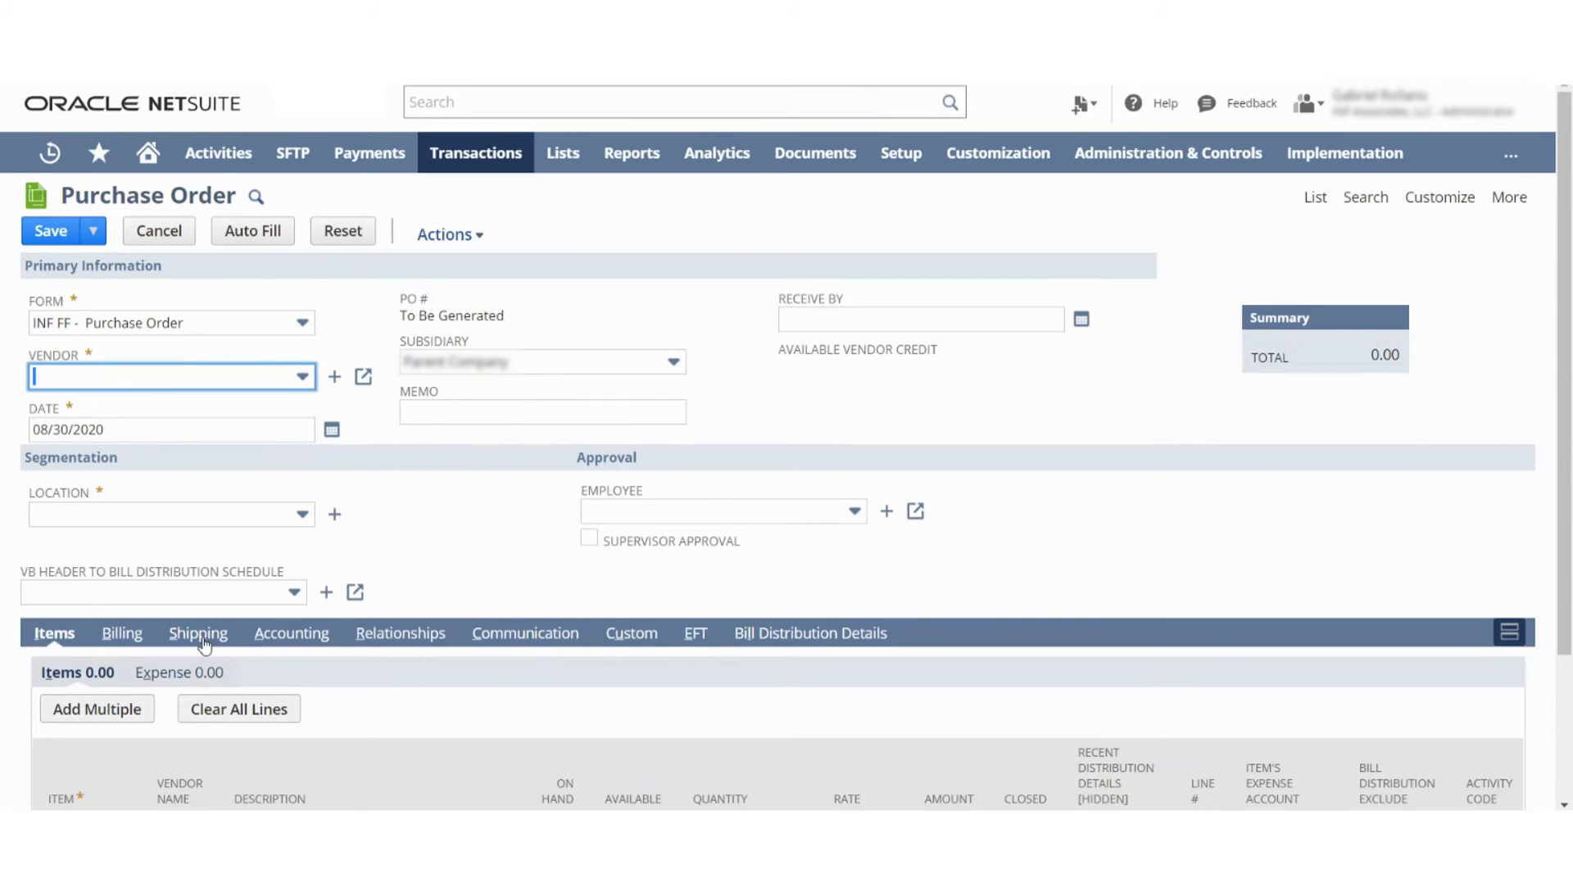
Step: Show the purchase order's Shipping subtab details
click(197, 634)
scroll(679, 572, down, 3)
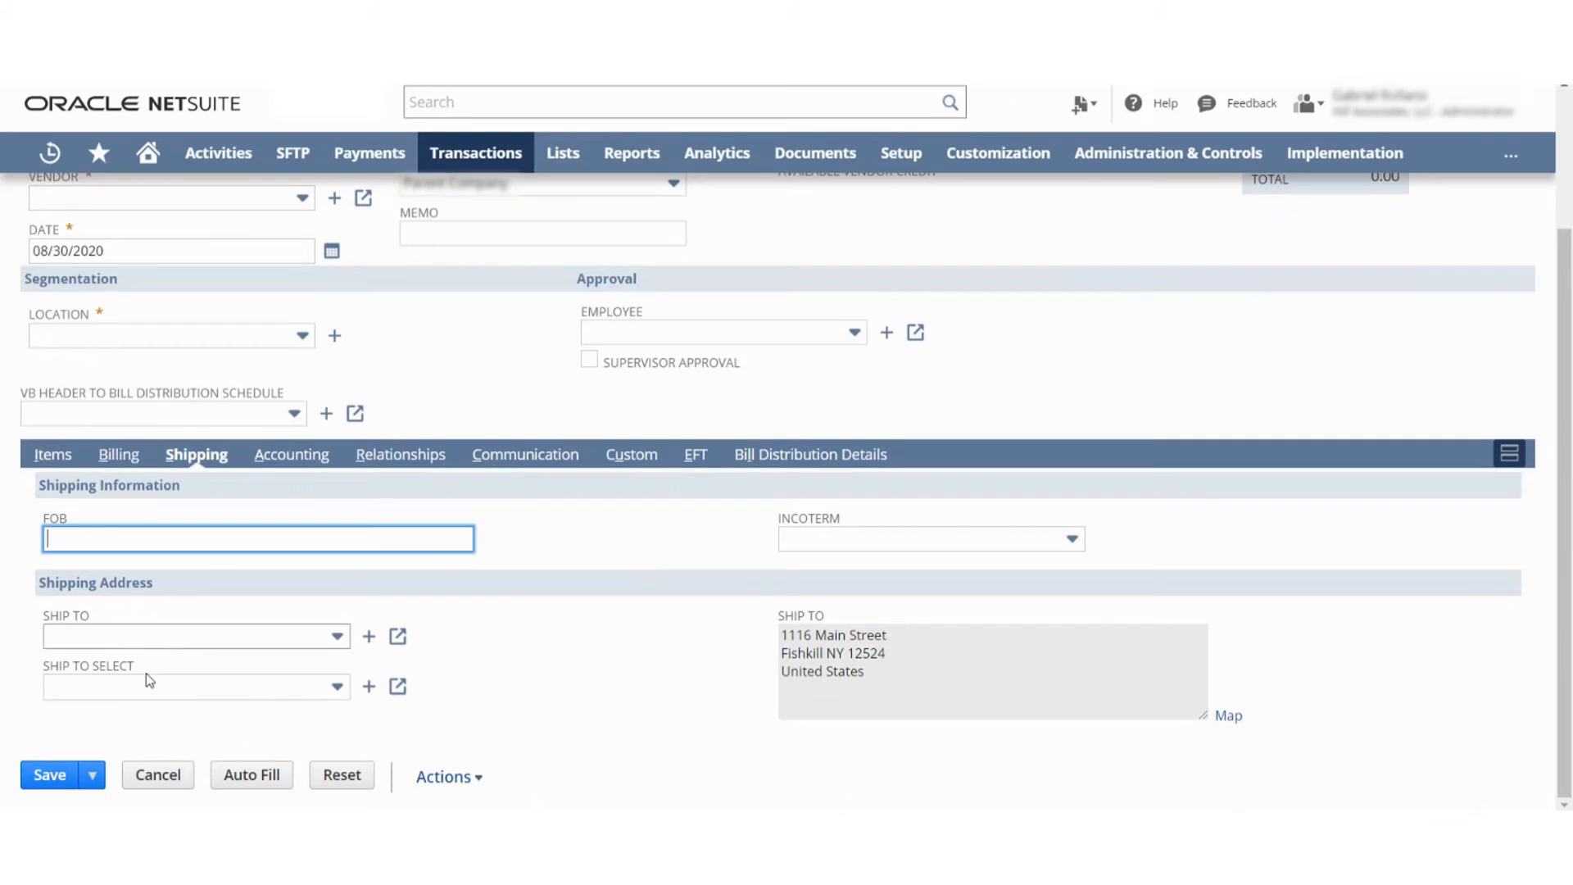
scroll(277, 664, up, 3)
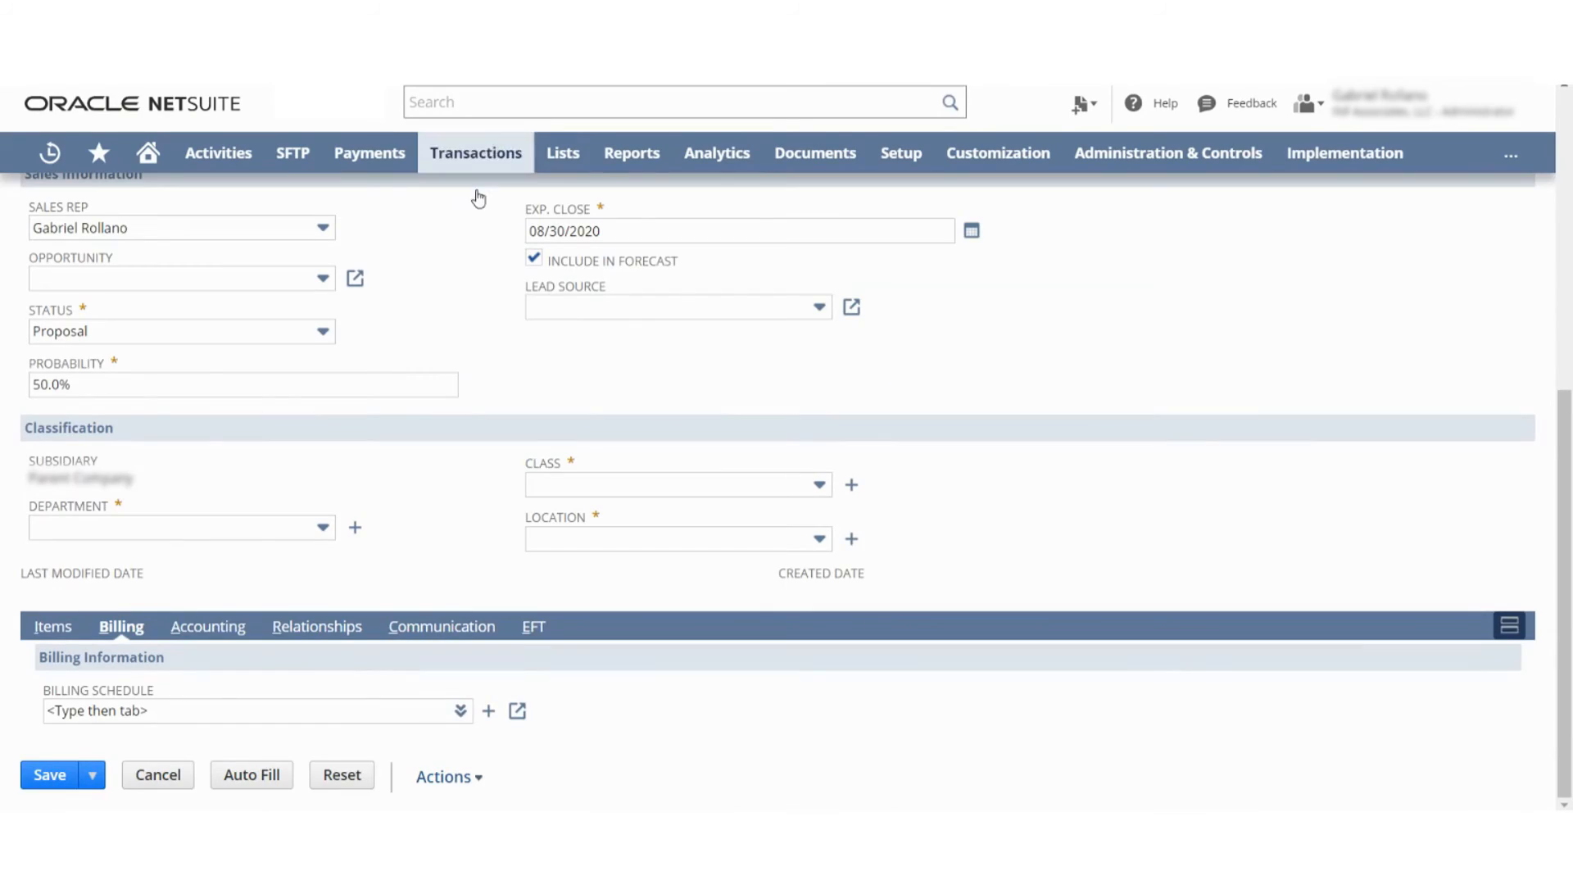
scroll(461, 307, up, 5)
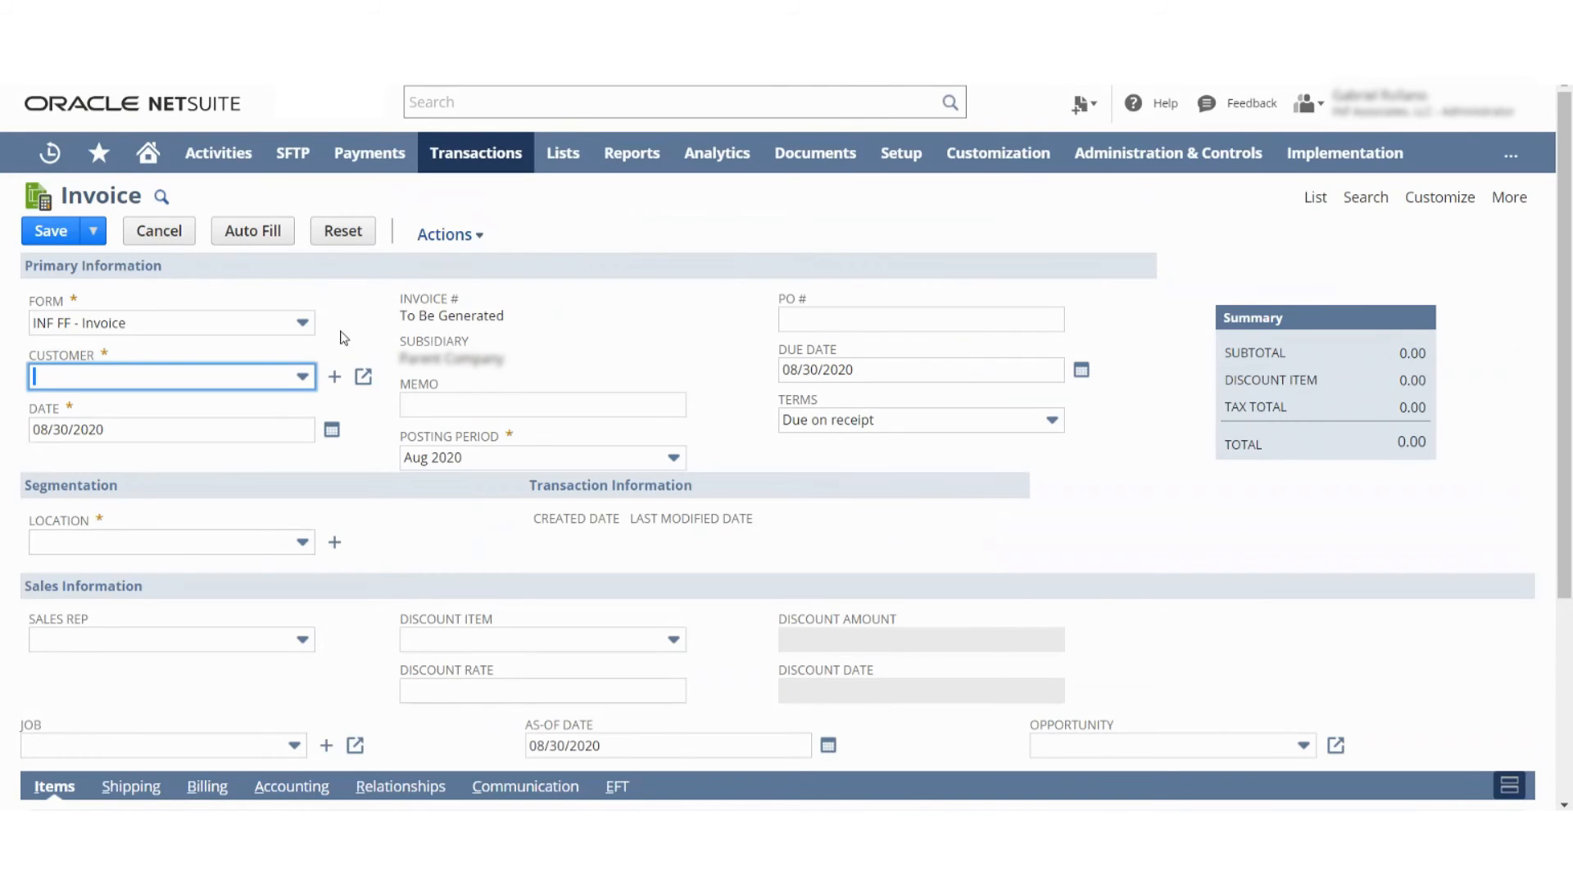
scroll(343, 337, down, 5)
Step: Show the invoice's Shipping subtab information
click(130, 484)
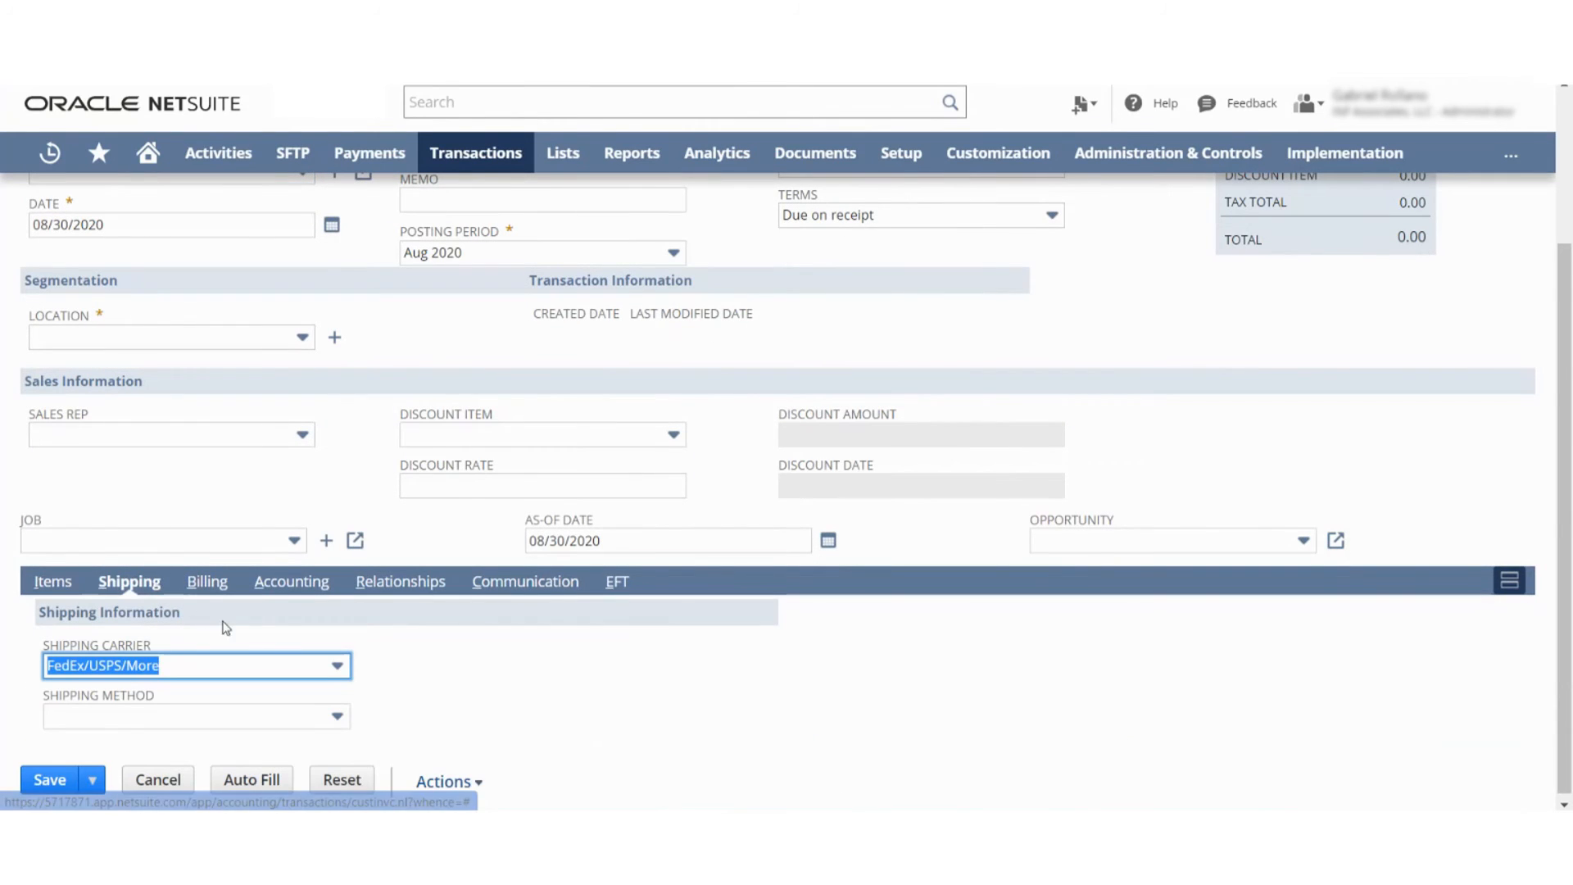
scroll(296, 614, down, 2)
scroll(422, 618, up, 1)
scroll(369, 590, down, 2)
scroll(331, 563, up, 3)
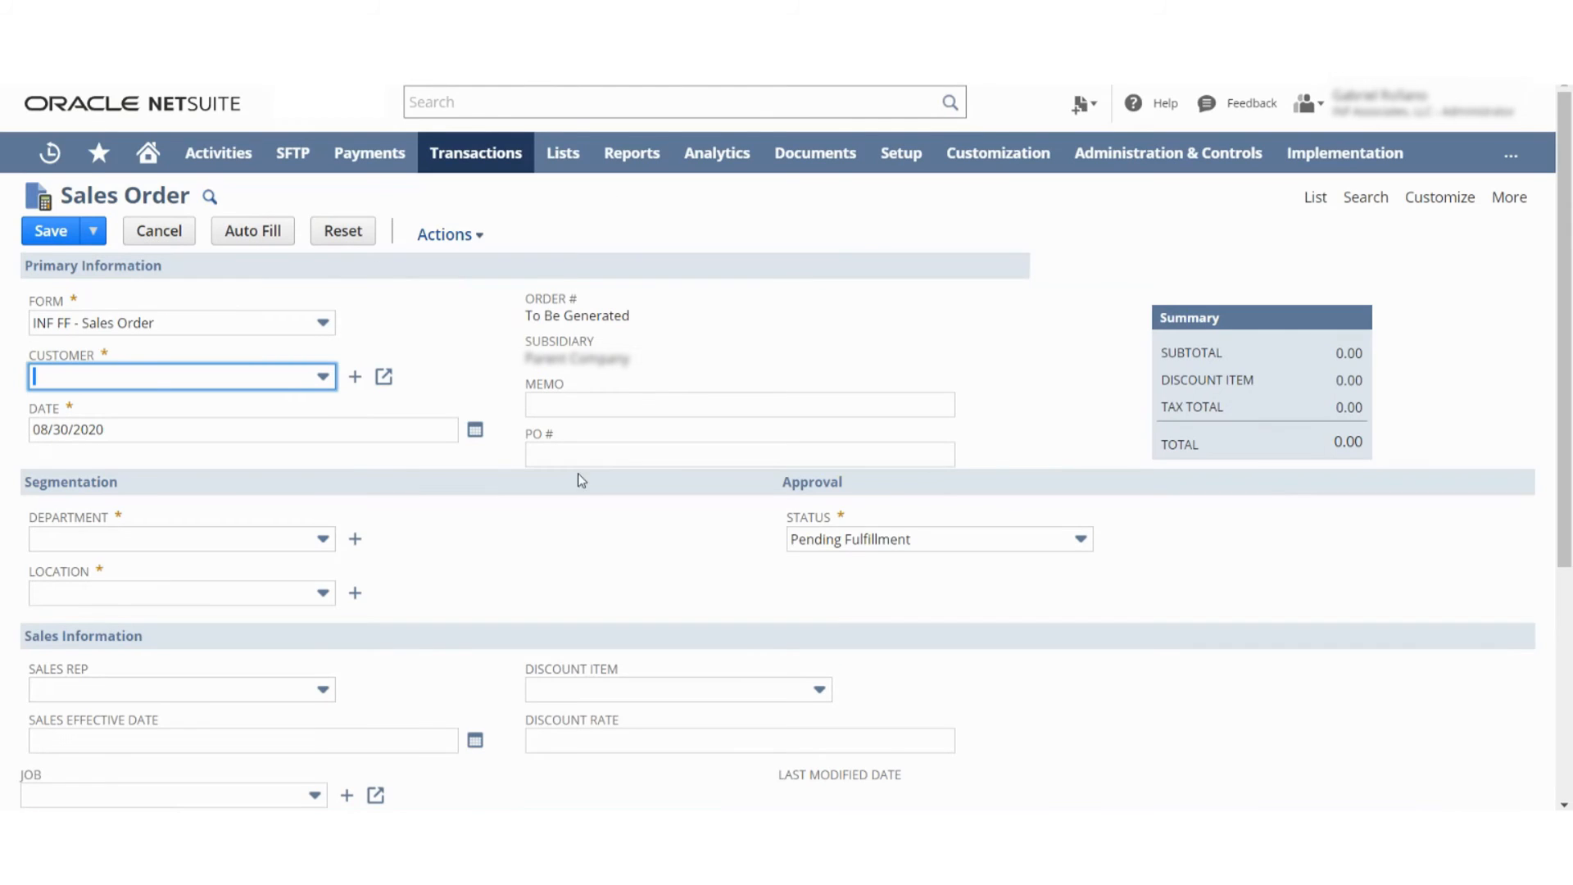
scroll(574, 467, down, 3)
scroll(487, 448, down, 2)
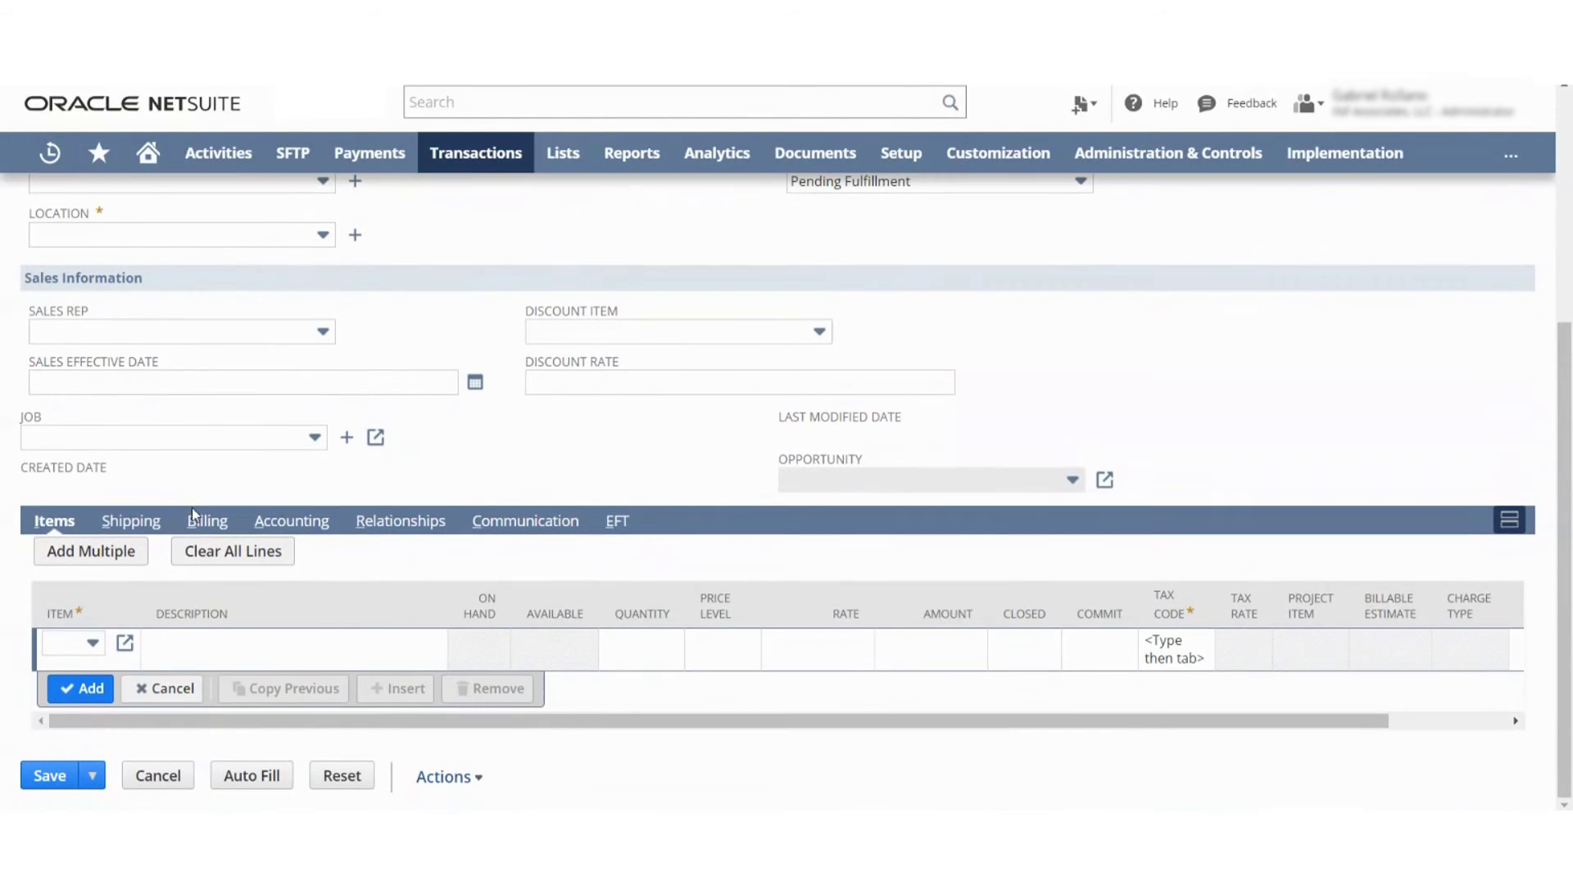
click(123, 526)
scroll(430, 667, up, 4)
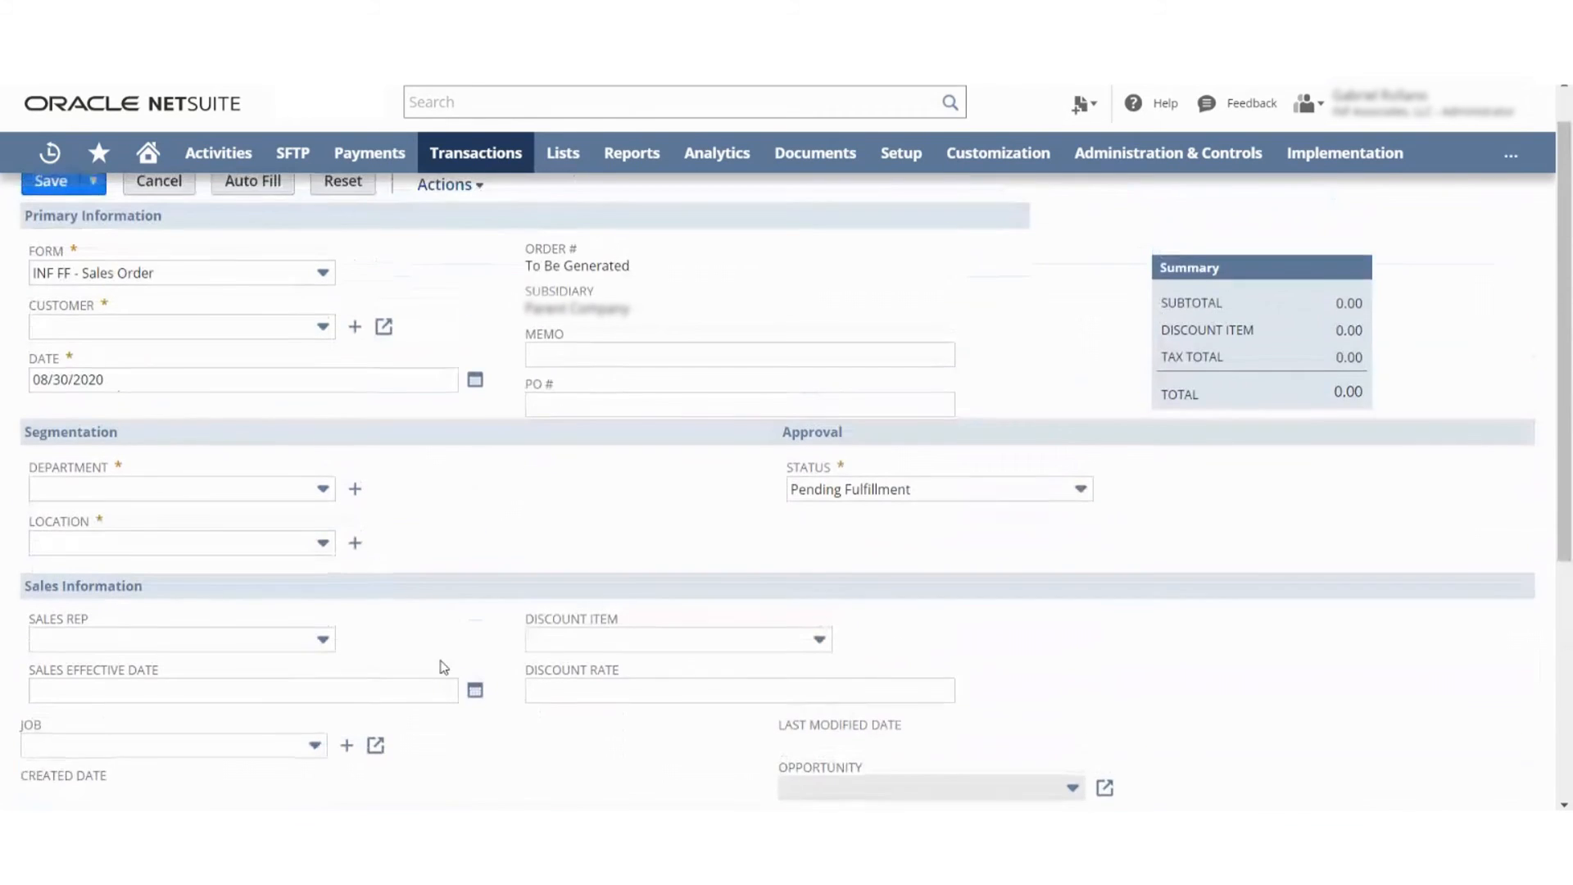
scroll(443, 667, down, 5)
scroll(450, 663, up, 5)
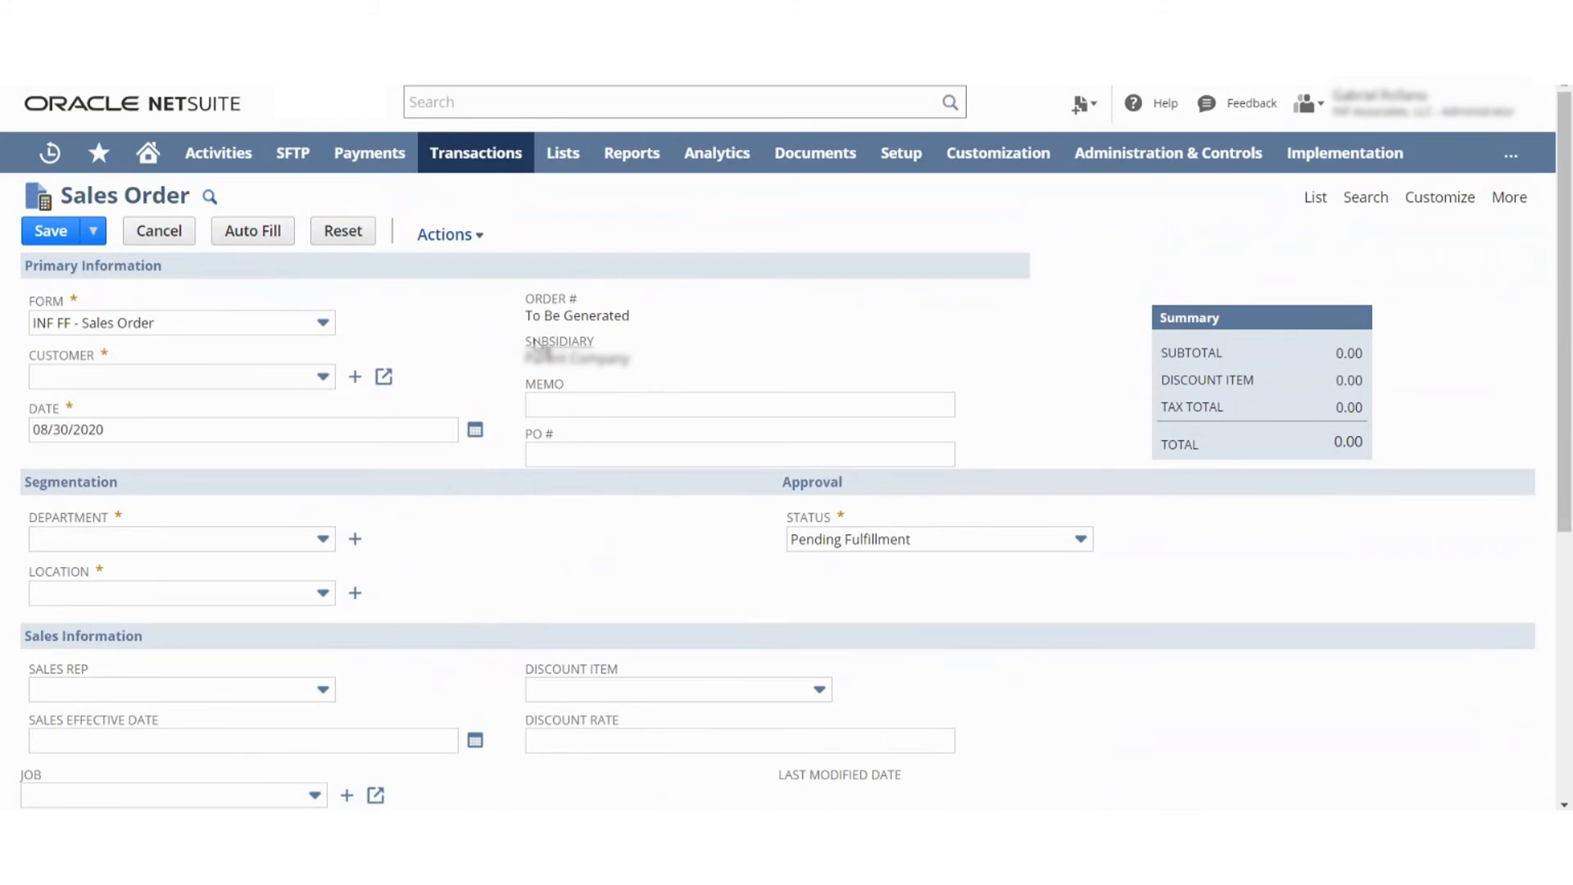
scroll(565, 562, down, 5)
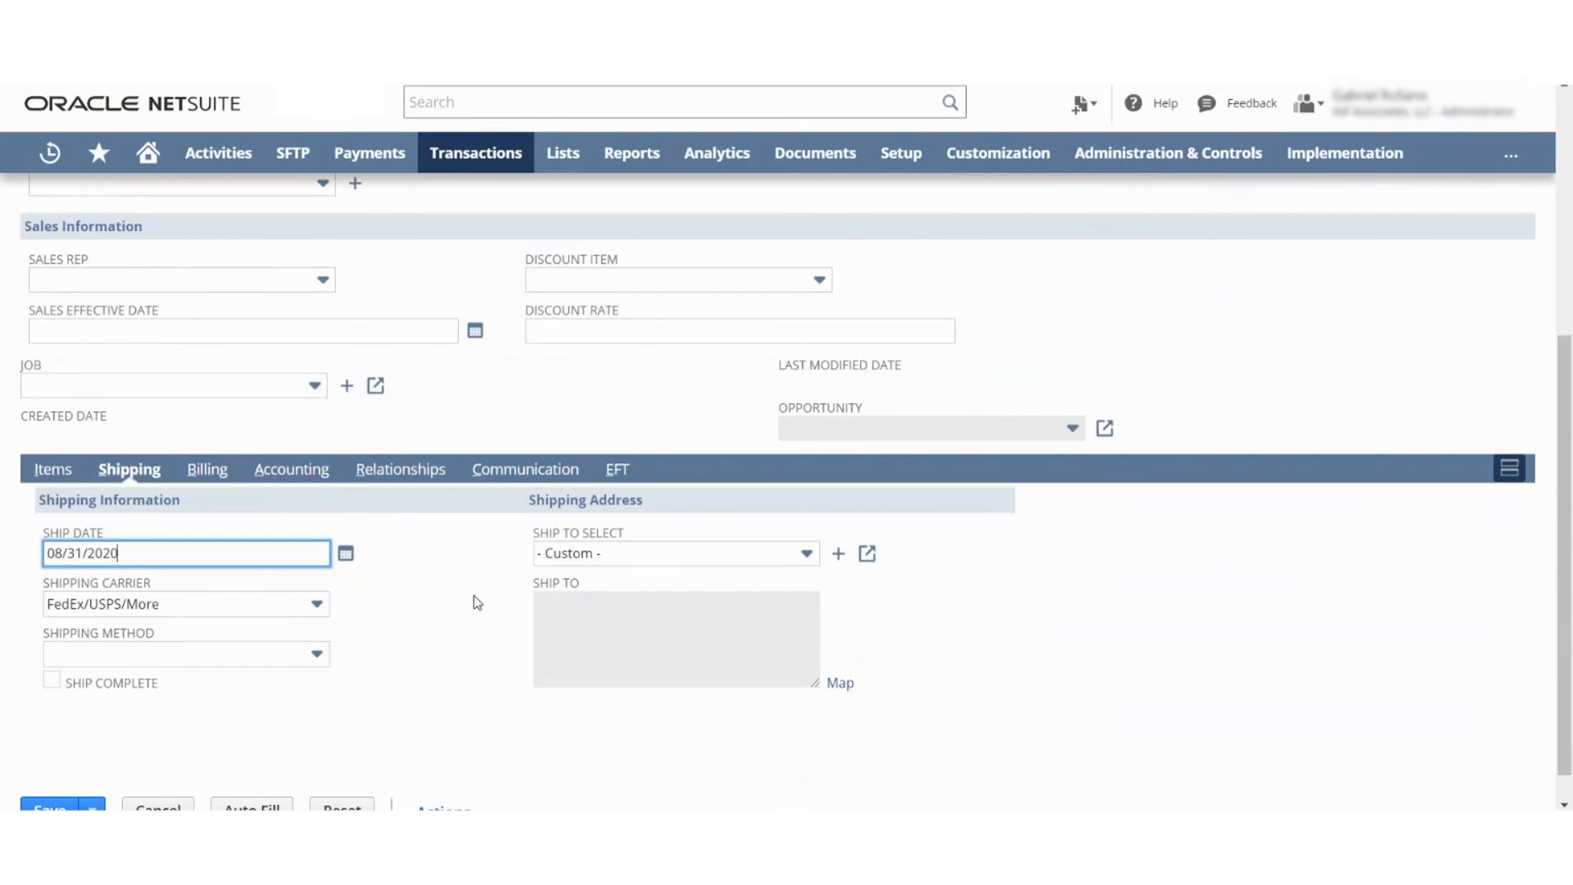
scroll(477, 603, up, 2)
scroll(474, 582, up, 3)
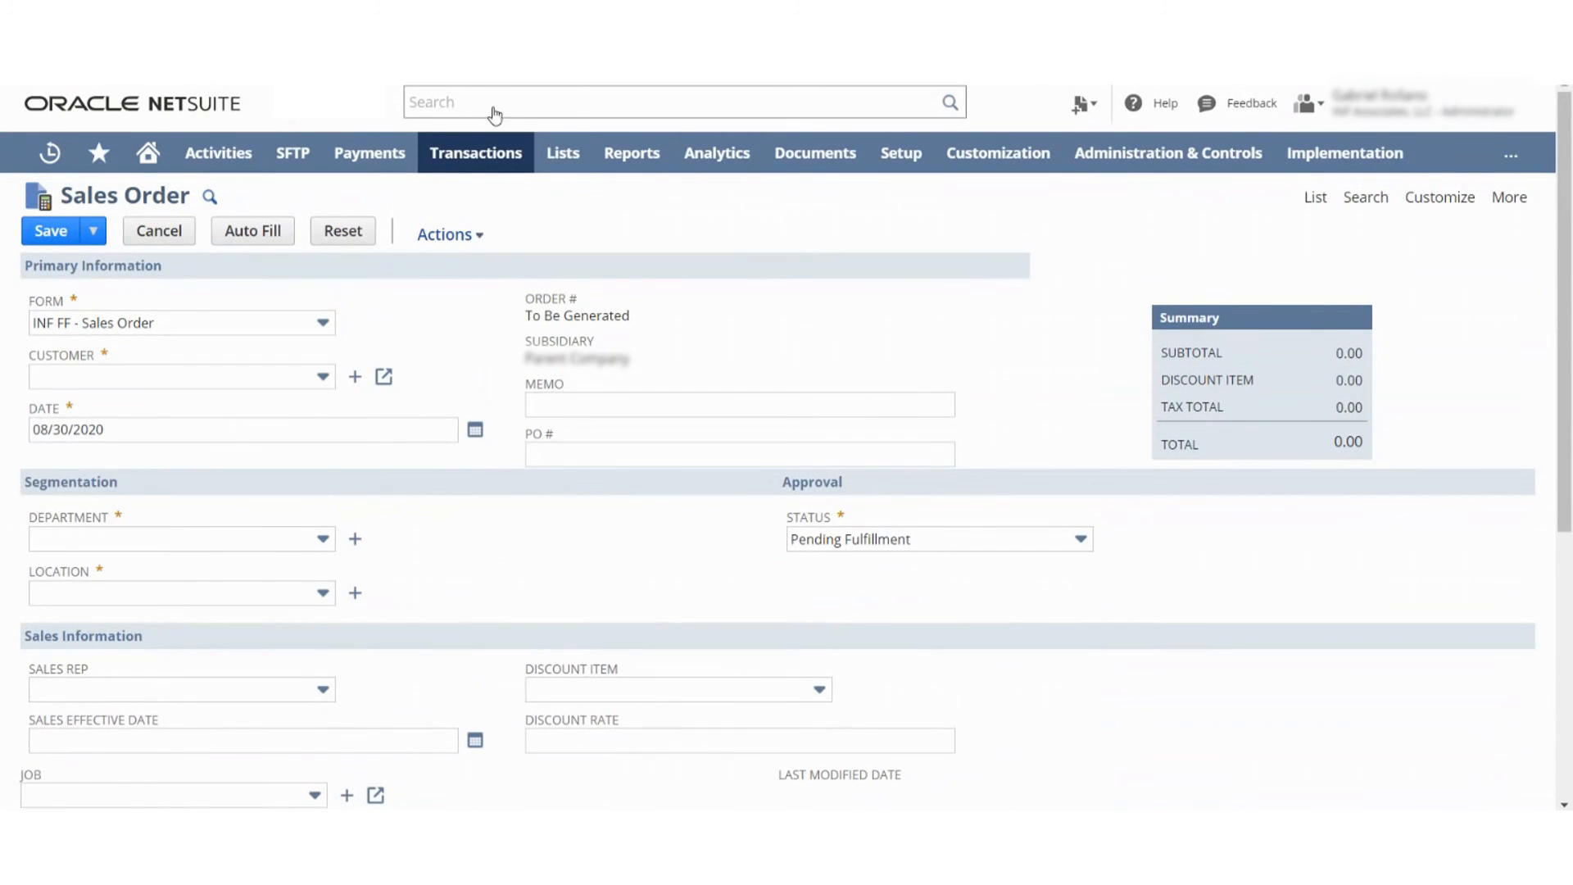
click(1304, 205)
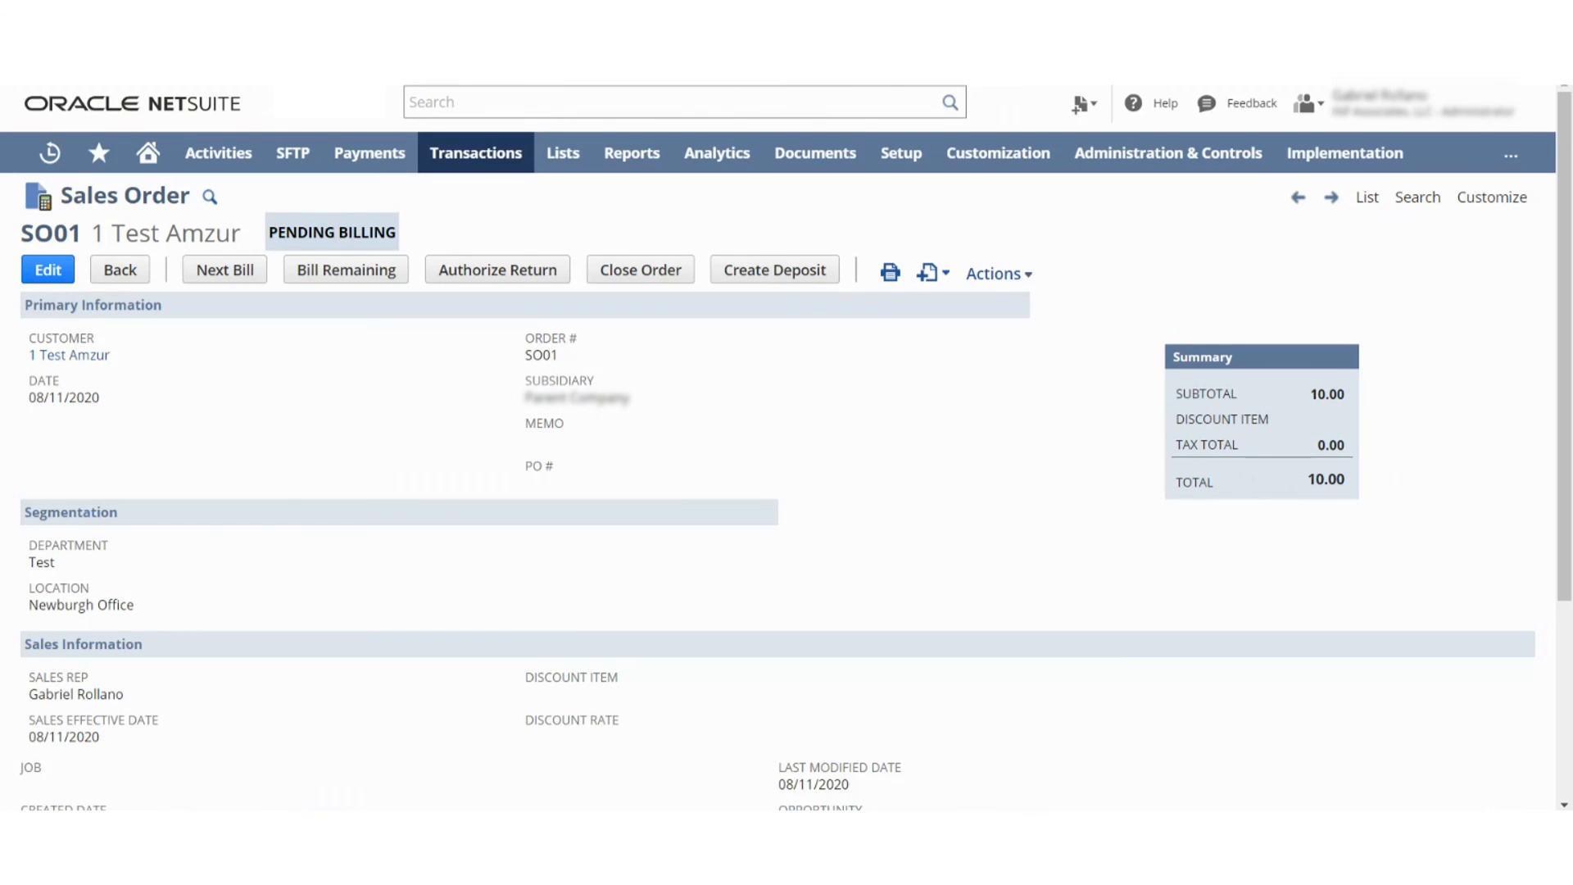
scroll(280, 516, down, 3)
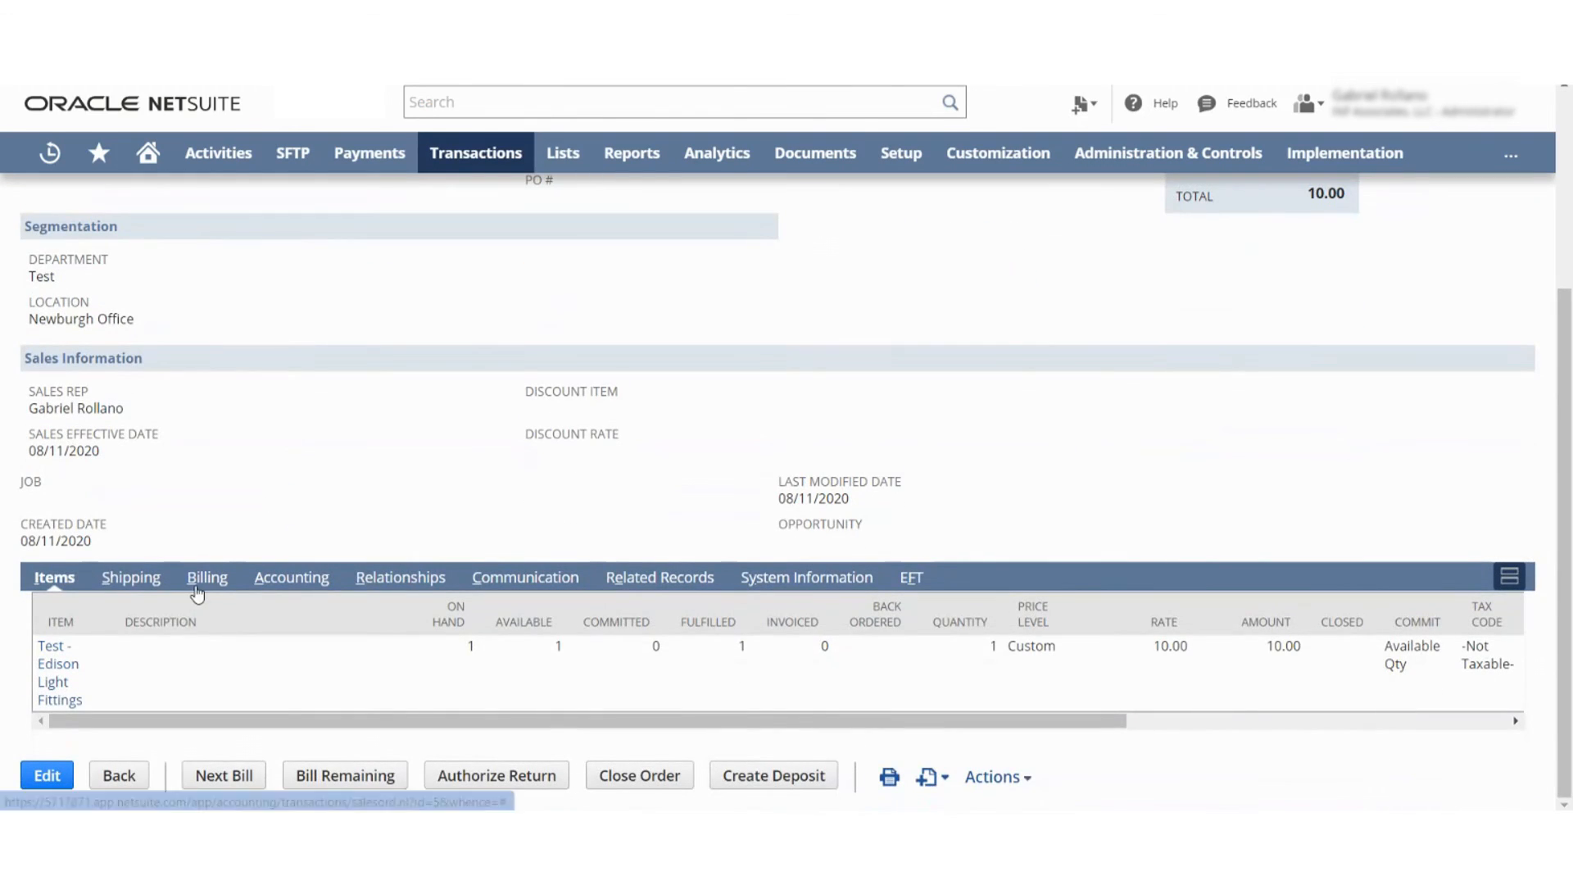
Step: Show sales order SO01's Billing subtab with its $10.00 billing schedule
click(206, 577)
scroll(479, 598, down, 1)
scroll(475, 414, up, 1)
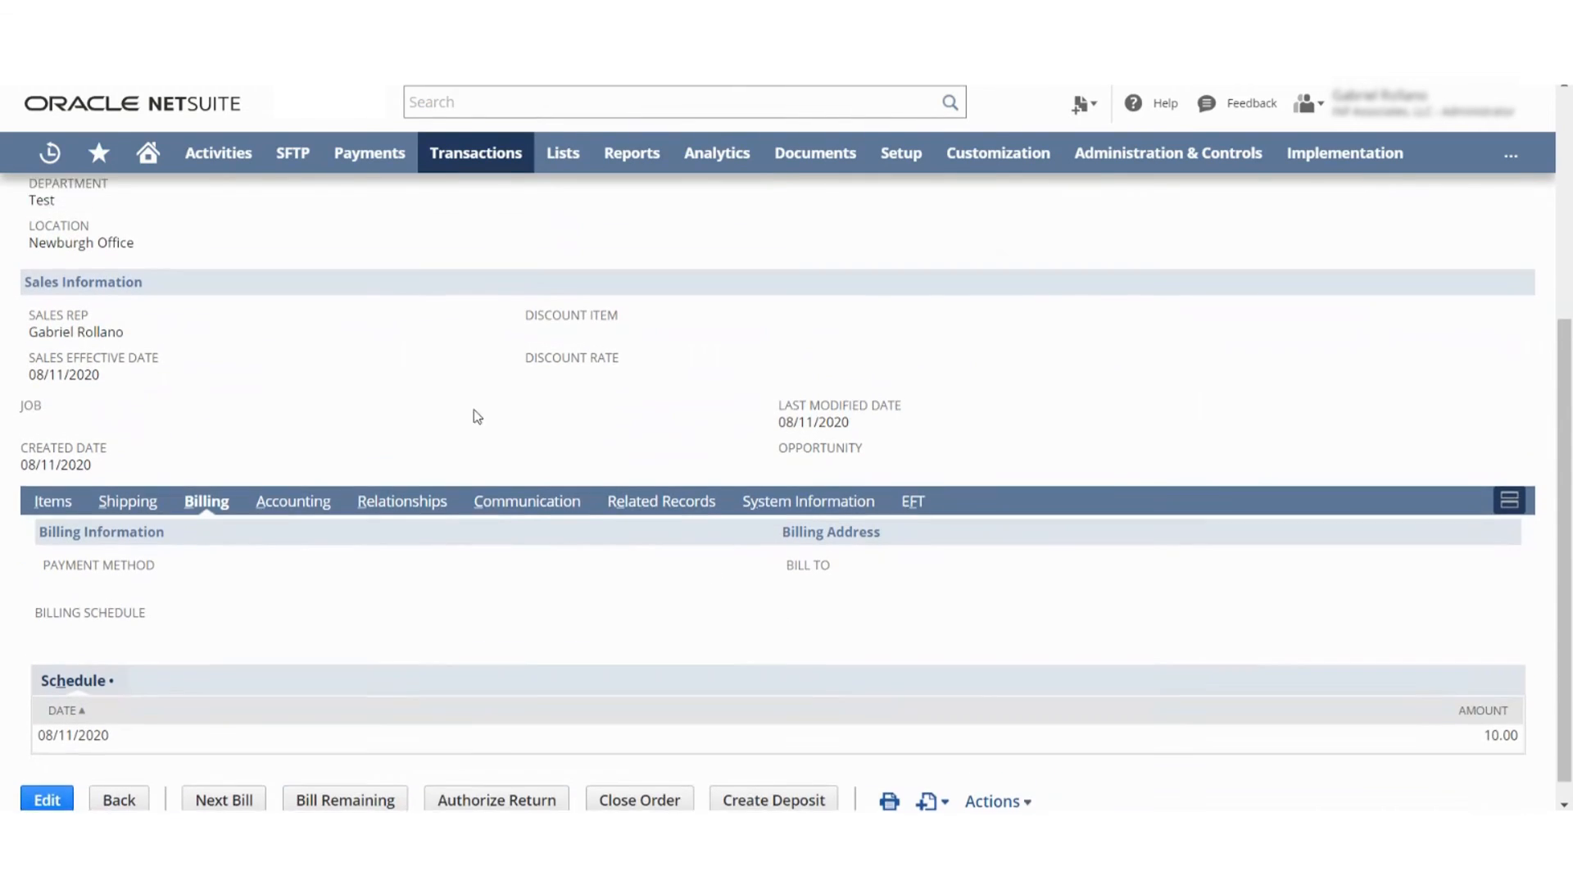
scroll(885, 603, up, 1)
scroll(737, 491, up, 2)
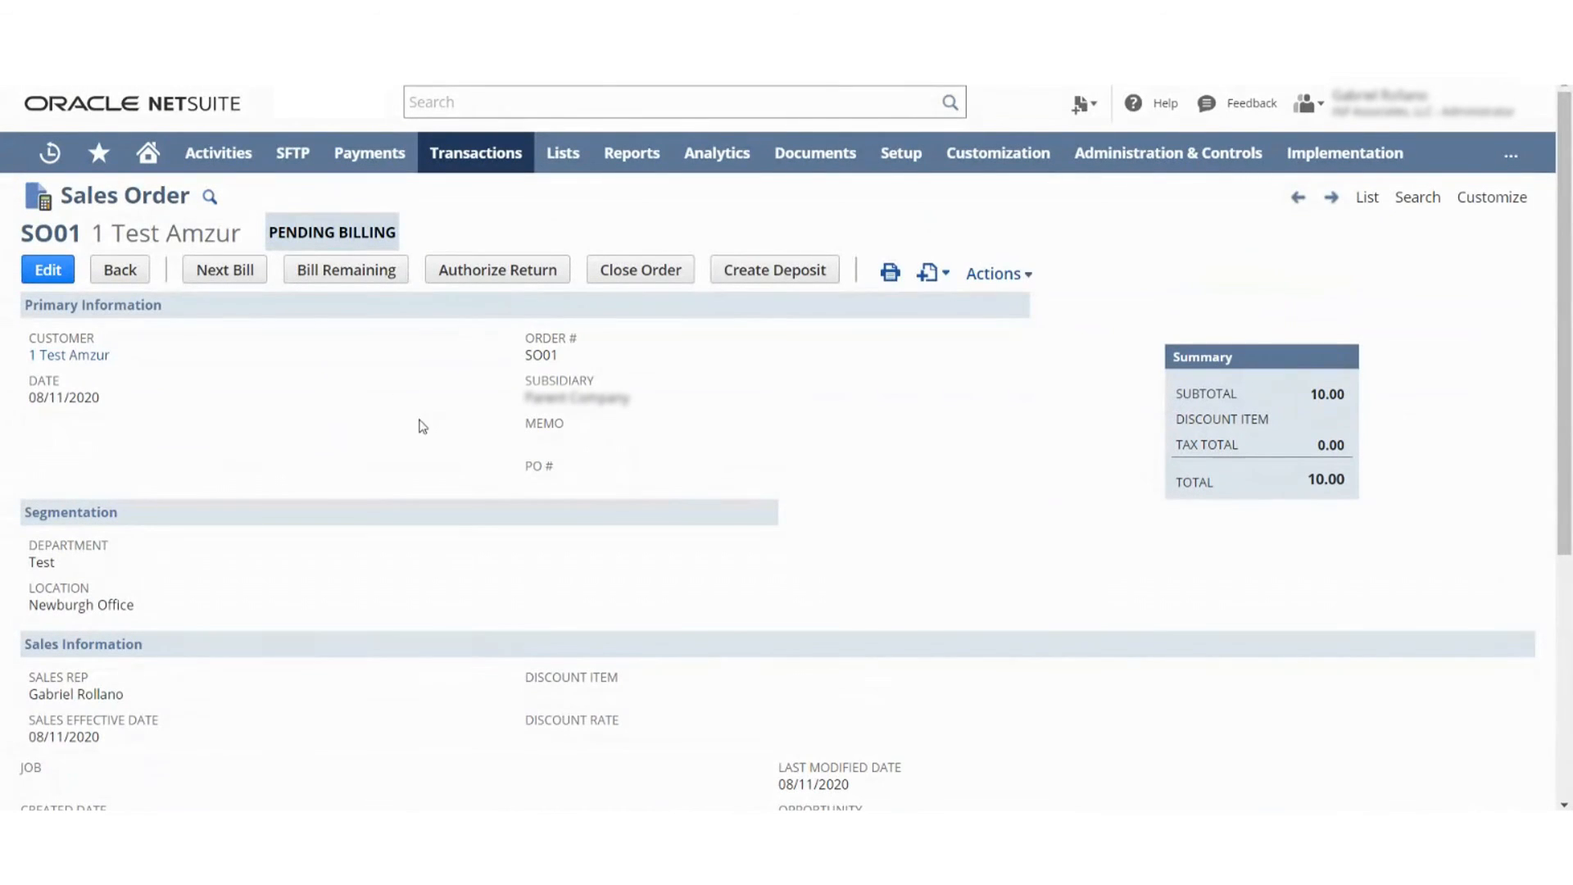